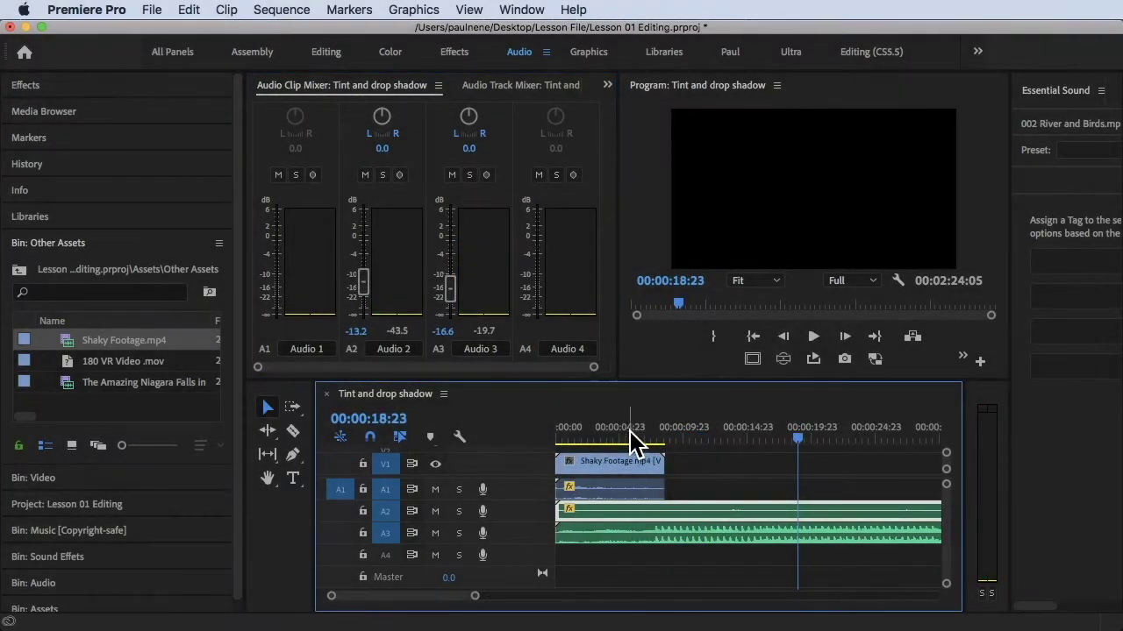
Load 002 River and Birds.mp3 from track A2 into the Source Monitor and play it
key(Home)
drag(478, 603, 488, 602)
mouse_move(560, 430)
mouse_down()
mouse_move(619, 432)
mouse_move(557, 430)
mouse_up()
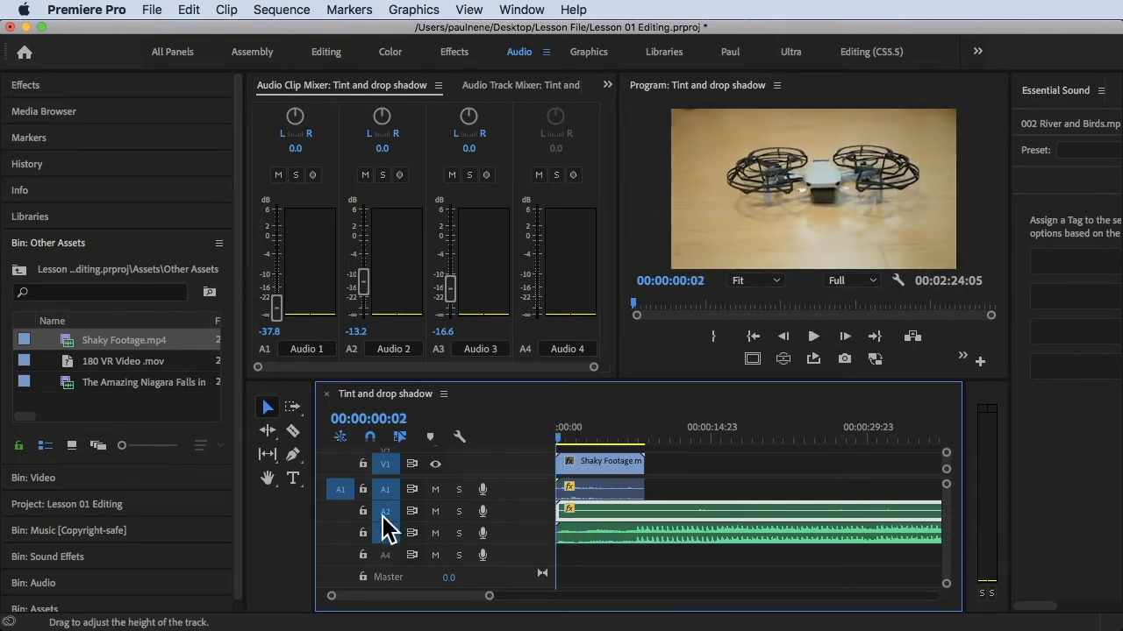
double_click(619, 516)
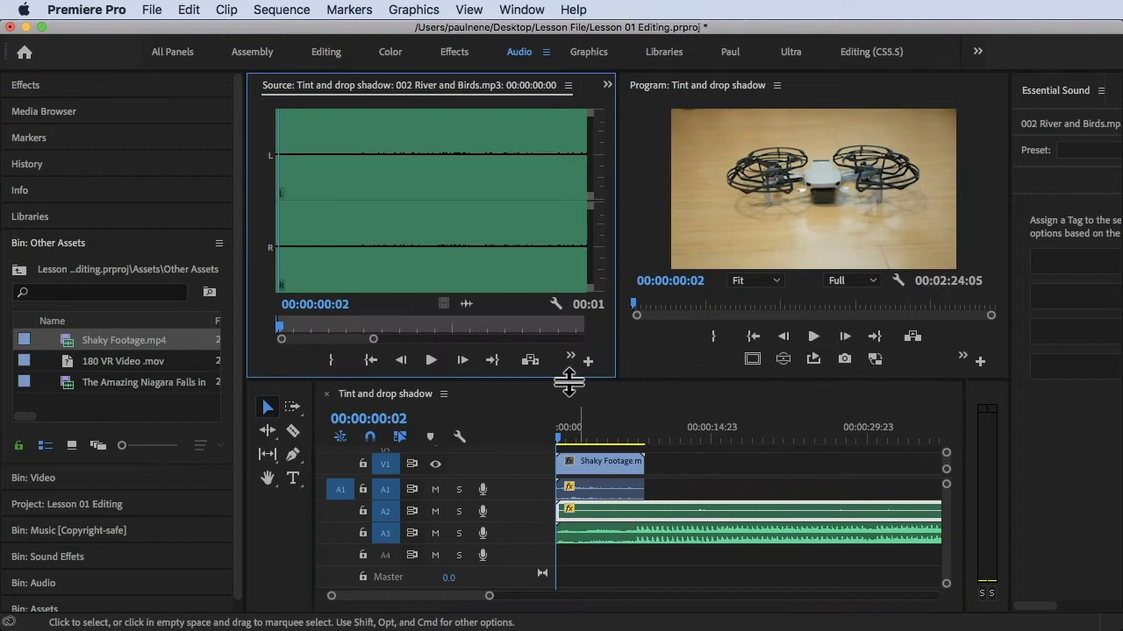
key(space)
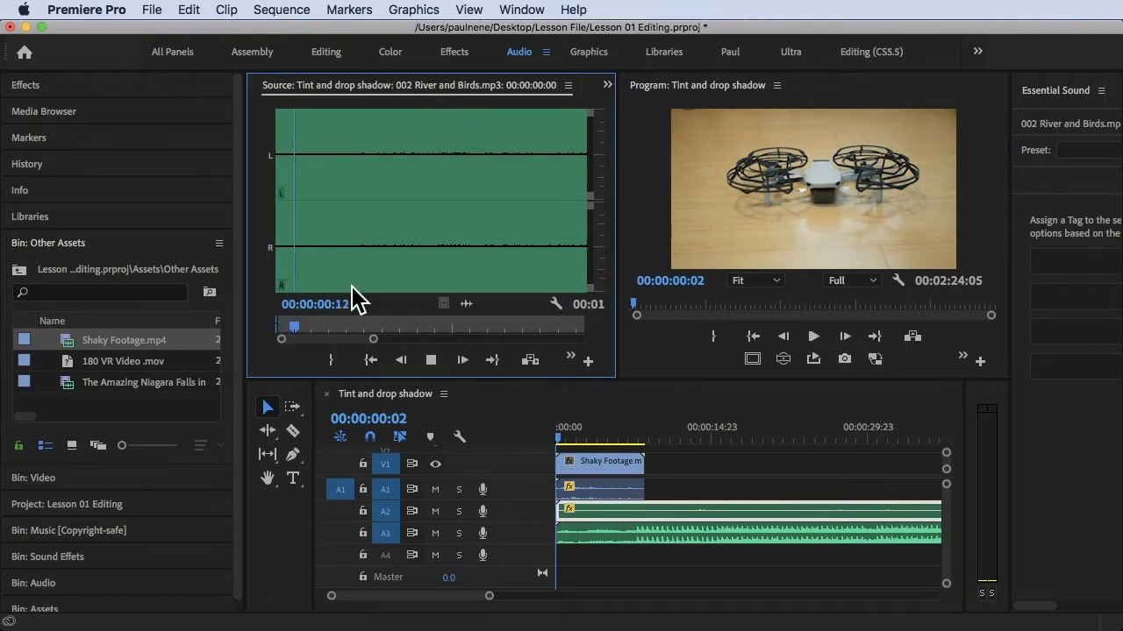
key(XF86AudioRaiseVolume)
key(XF86AudioRaiseVolume)
key(XF86AudioRaiseVolume)
key(XF86AudioRaiseVolume)
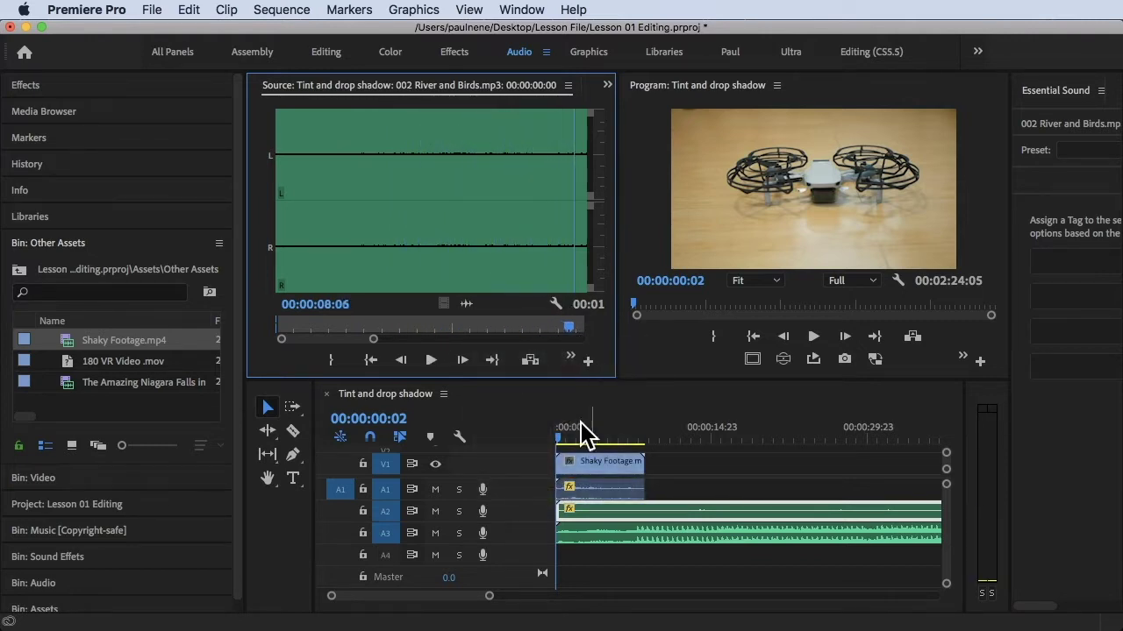
click(628, 536)
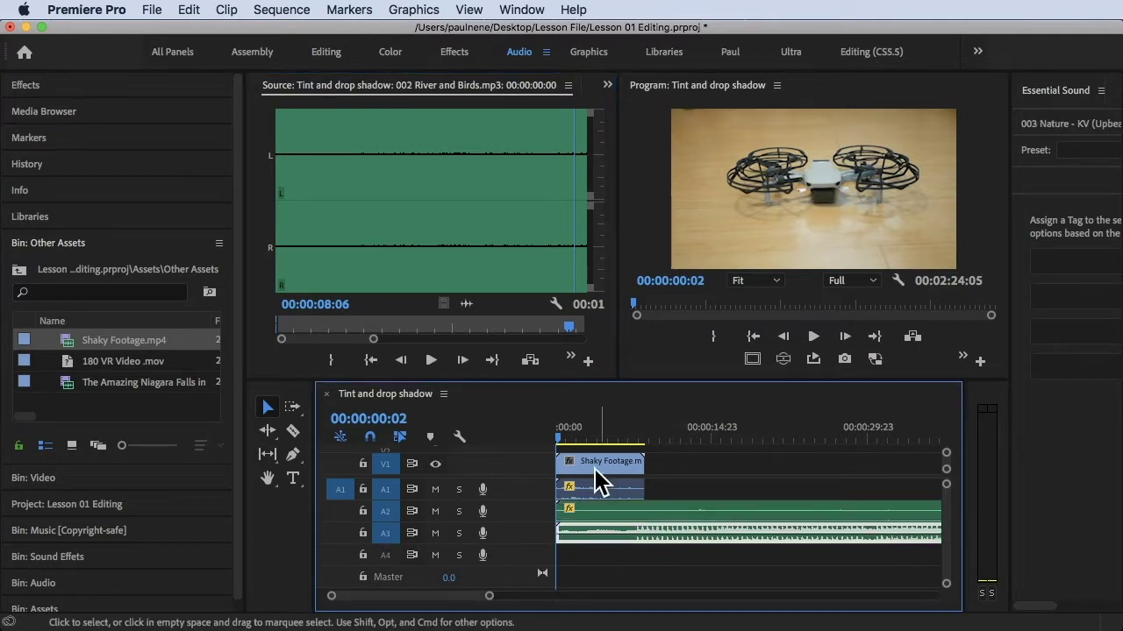
Play the sequence with the system volume raised, then stop playback
key(space)
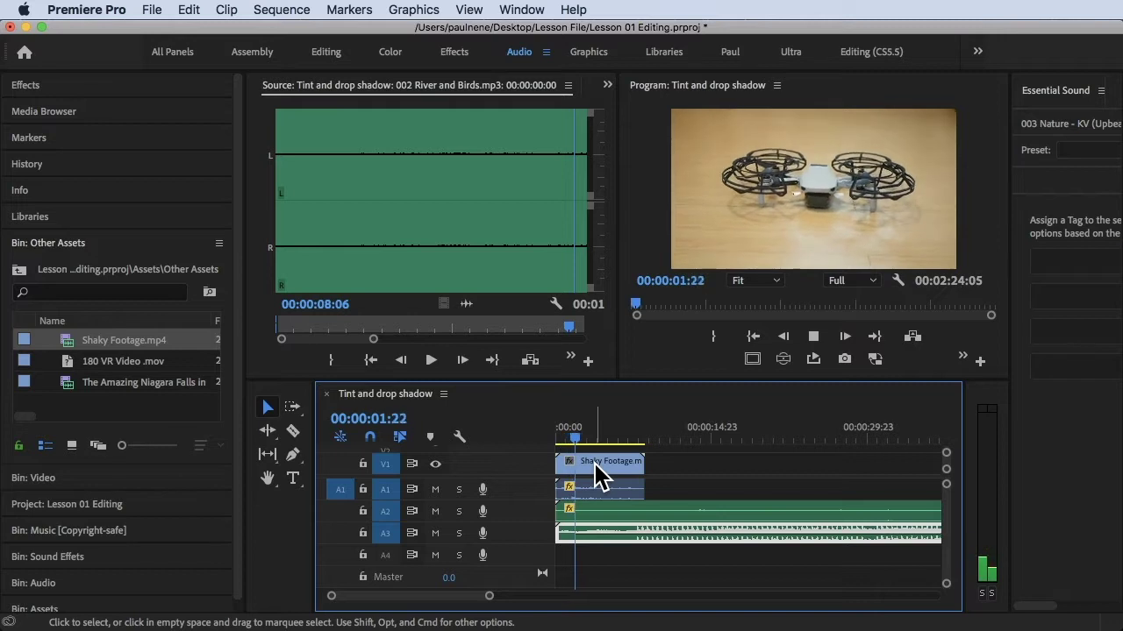
key(XF86AudioRaiseVolume)
key(XF86AudioRaiseVolume)
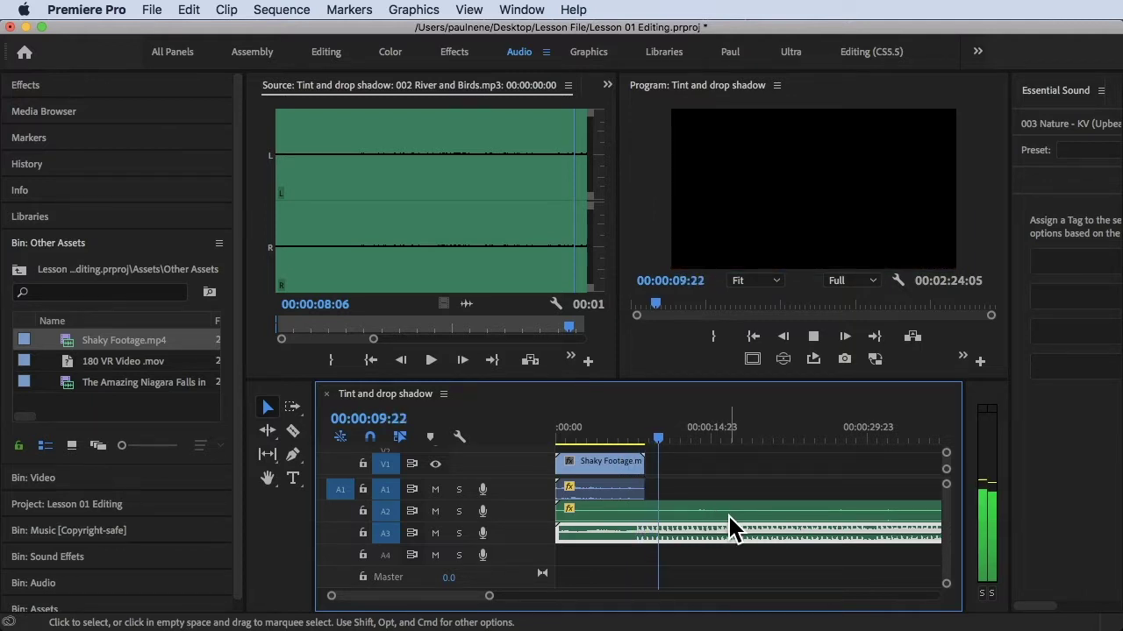
key(XF86AudioRaiseVolume)
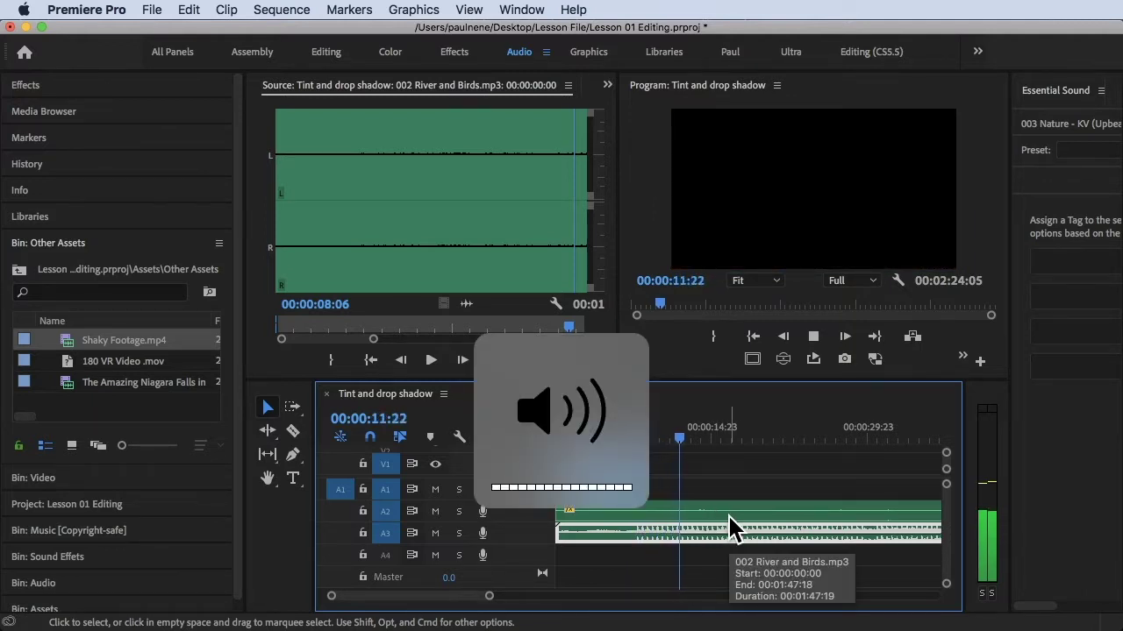
key(space)
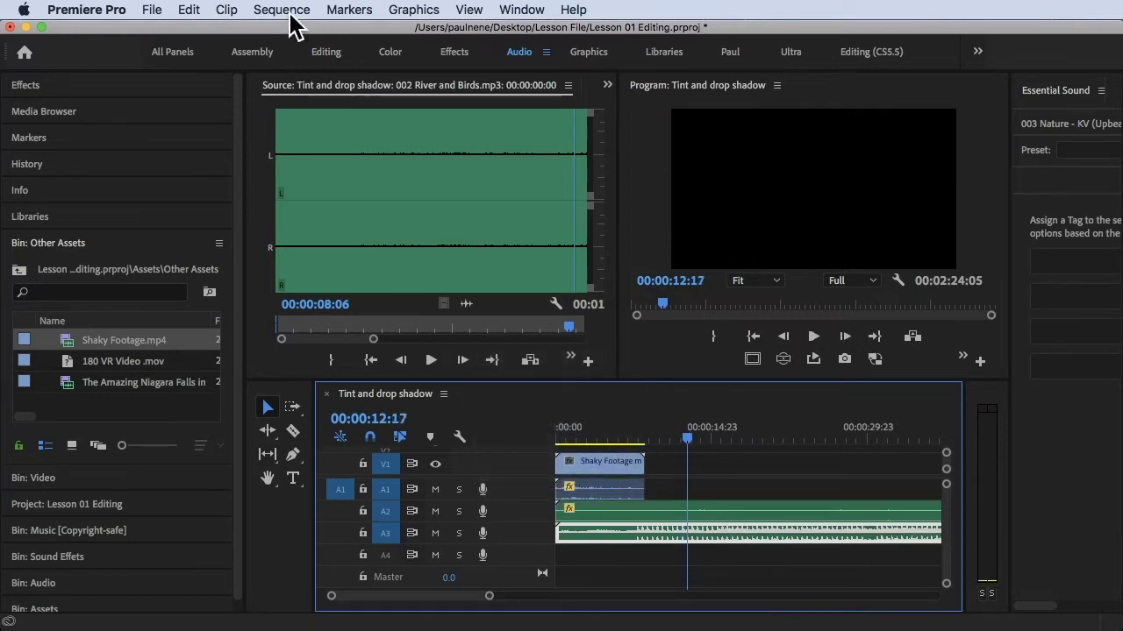
Show the Audio Clip Mixer in the Source panel's frame and move the playhead near the start
click(607, 86)
click(677, 106)
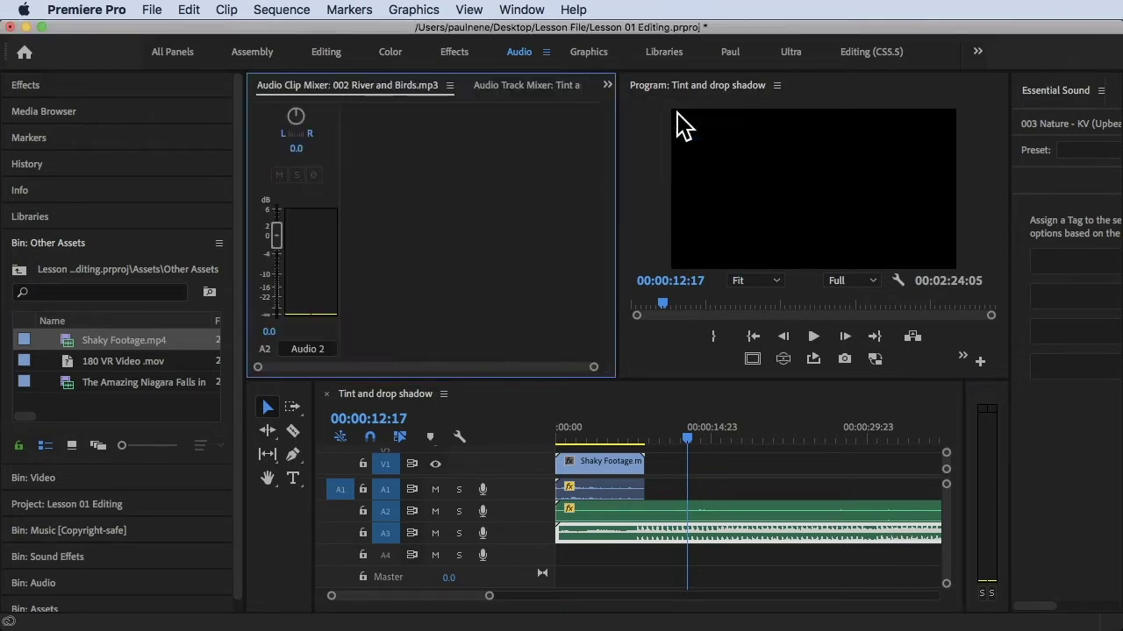
drag(684, 425, 577, 430)
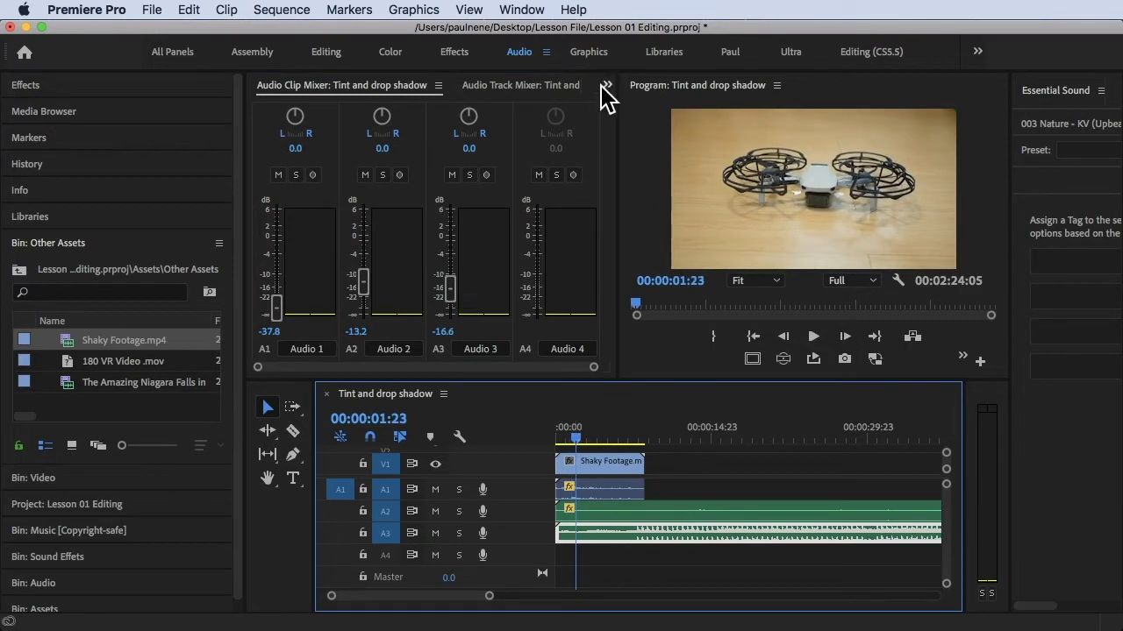
click(527, 10)
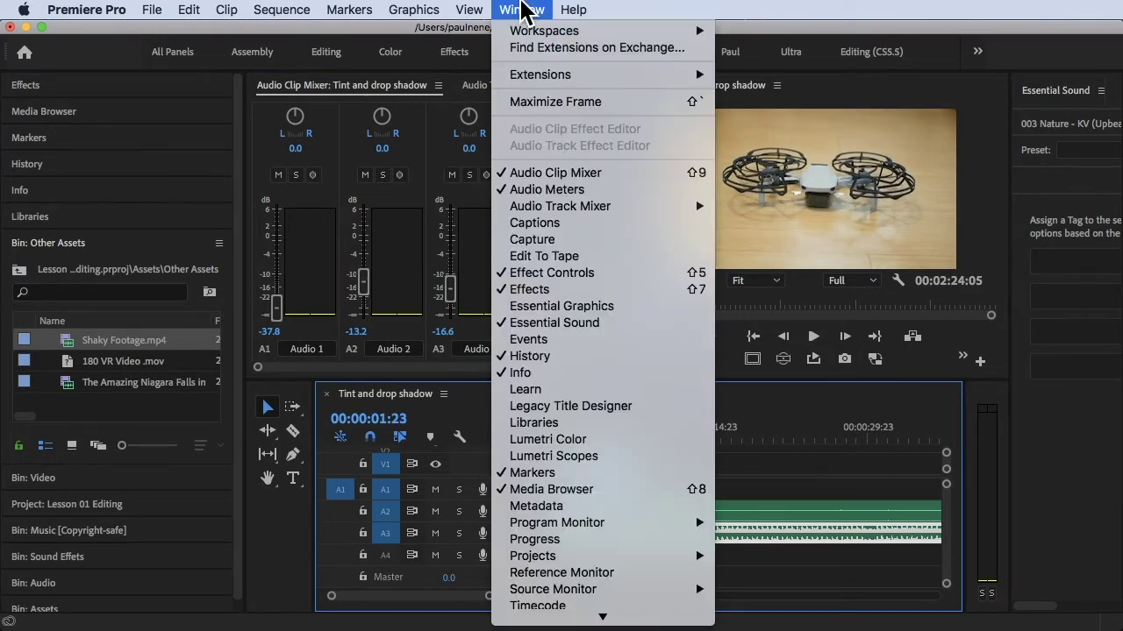
scroll(535, 395, down, 2)
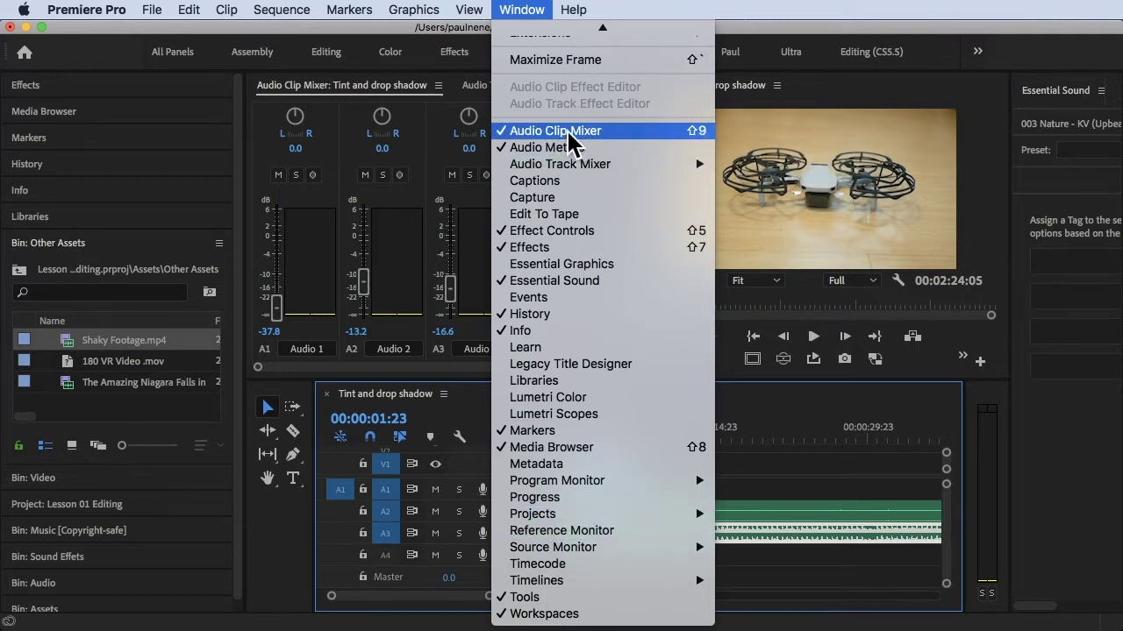
click(513, 134)
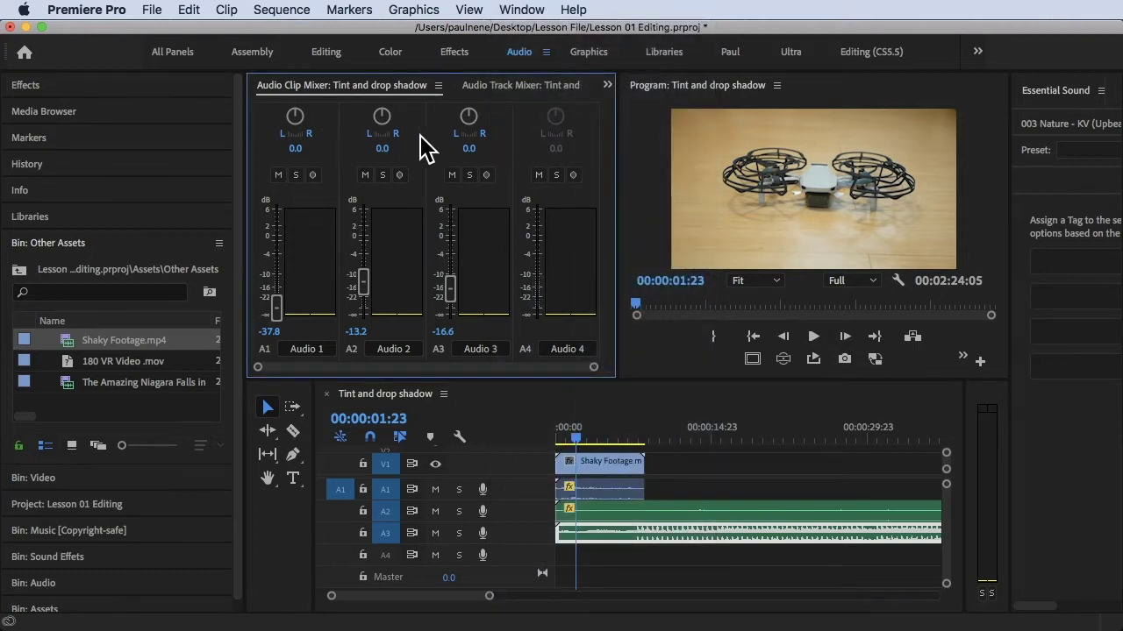
mouse_move(274, 307)
mouse_down()
mouse_move(273, 230)
mouse_move(278, 290)
mouse_up()
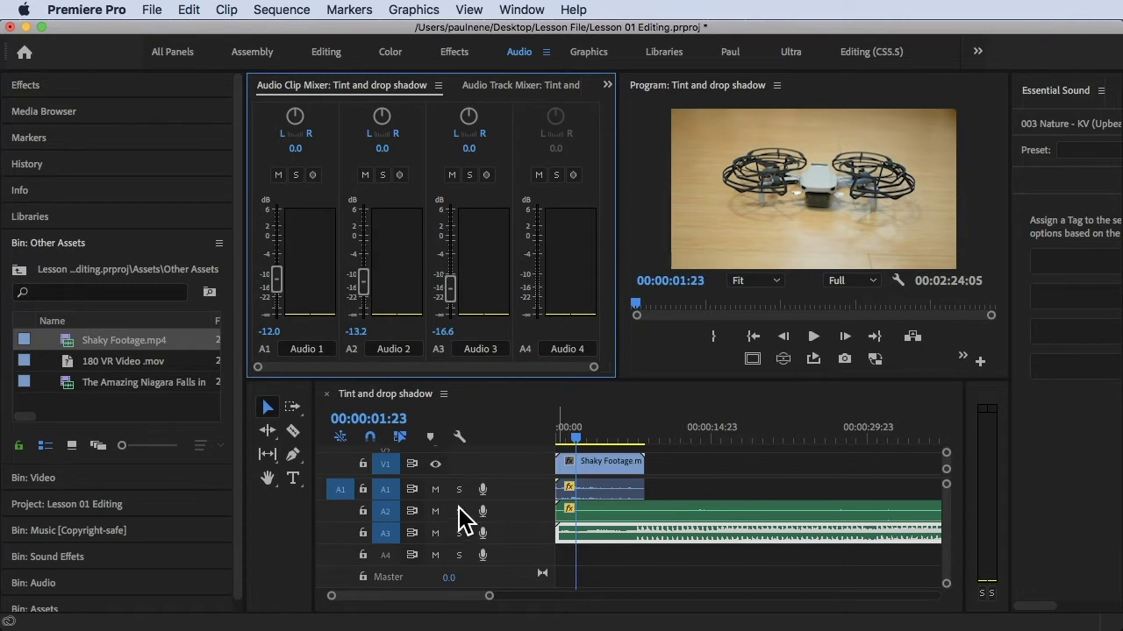
Bring the Audio 1 clip to -12.0 dB, selecting the Birds and music clips, and rewind
click(609, 513)
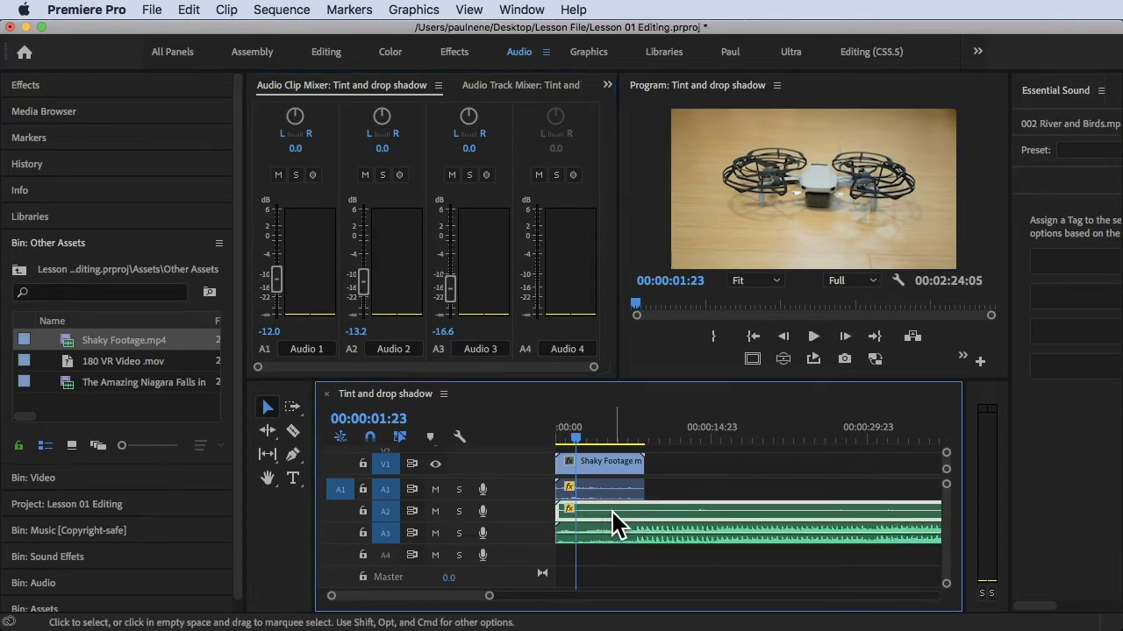
drag(613, 526, 472, 384)
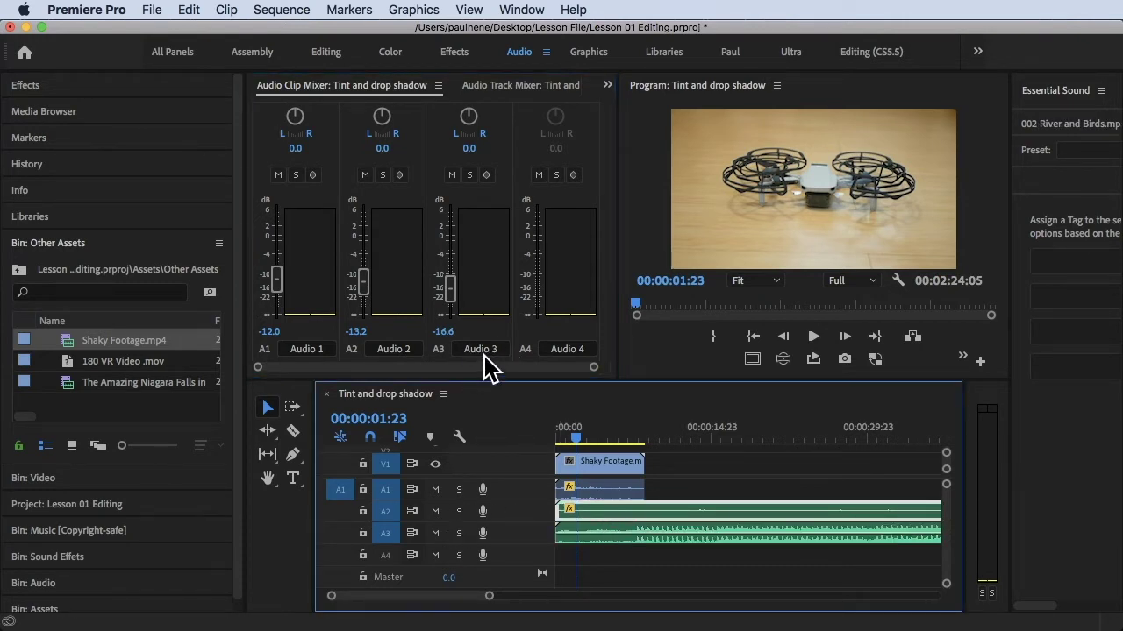
click(639, 537)
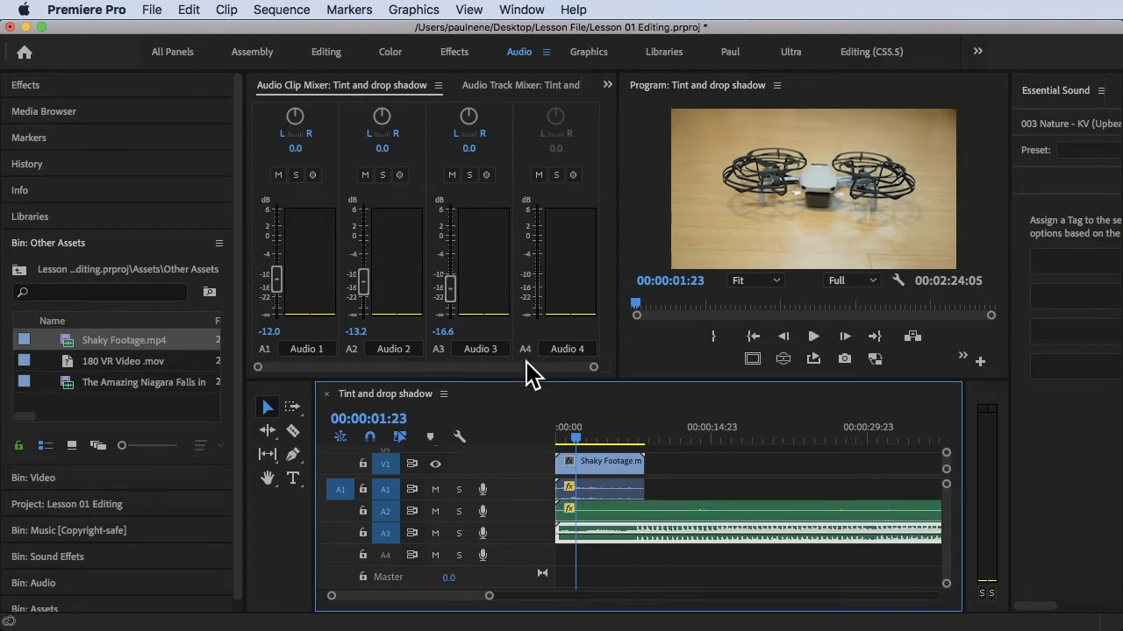
drag(583, 431, 555, 436)
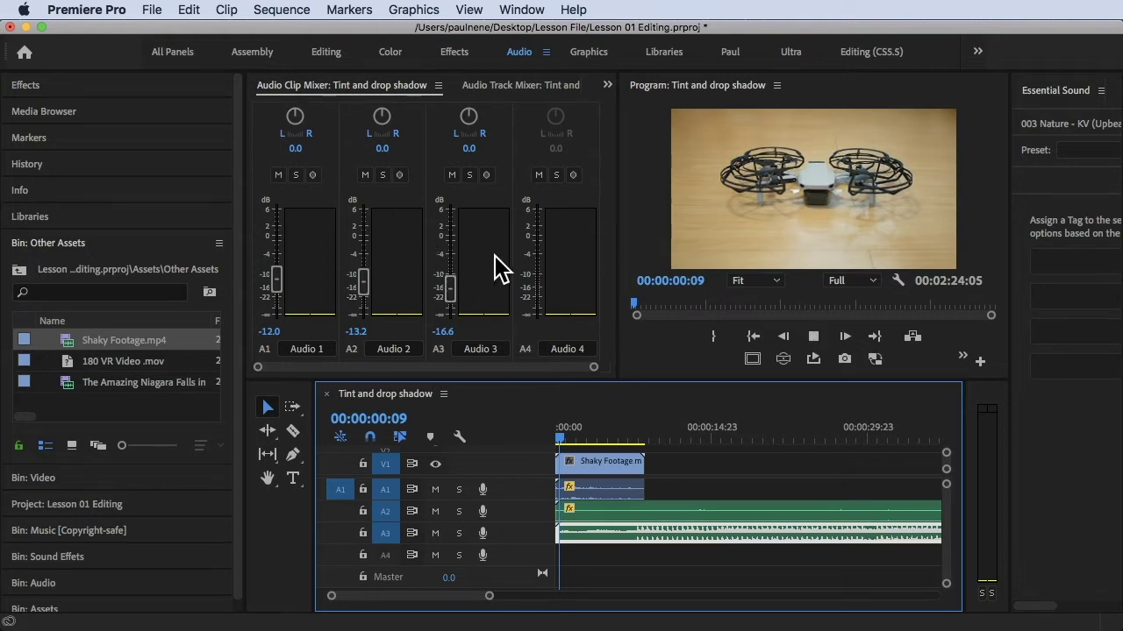
Preview briefly, then pan the Audio 1 clip left and then further right
key(space)
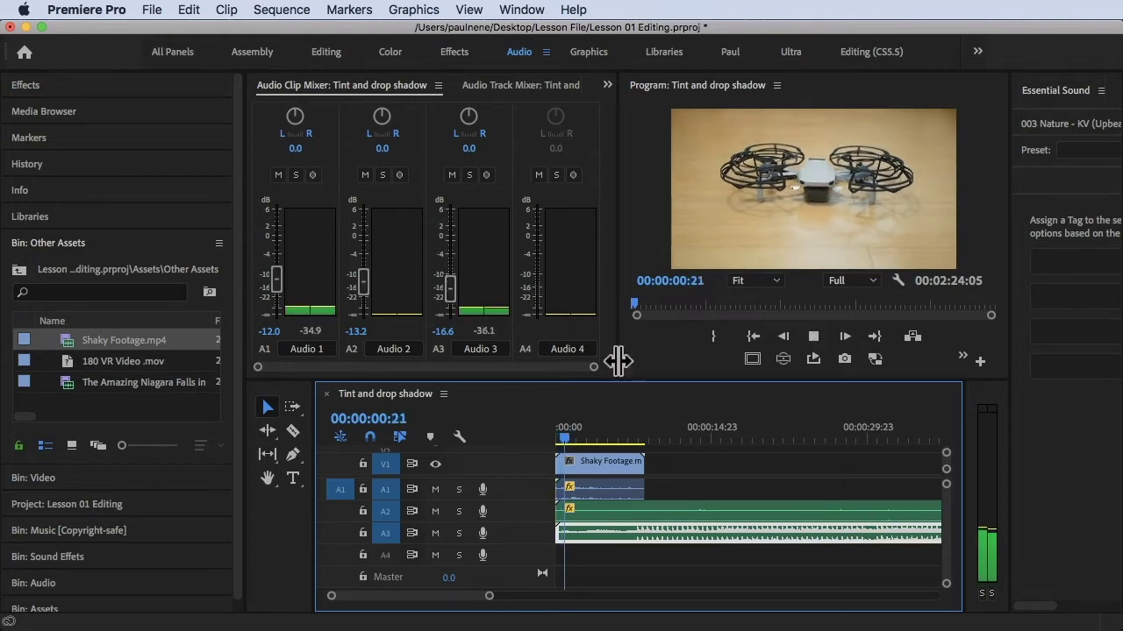
key(space)
click(296, 113)
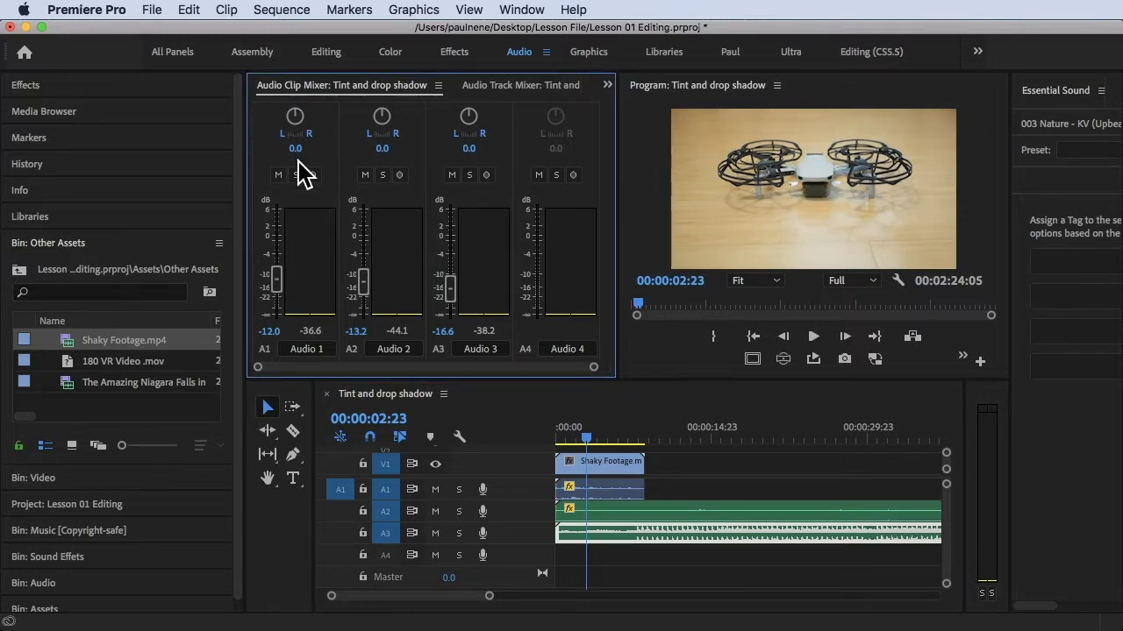
drag(301, 125, 270, 175)
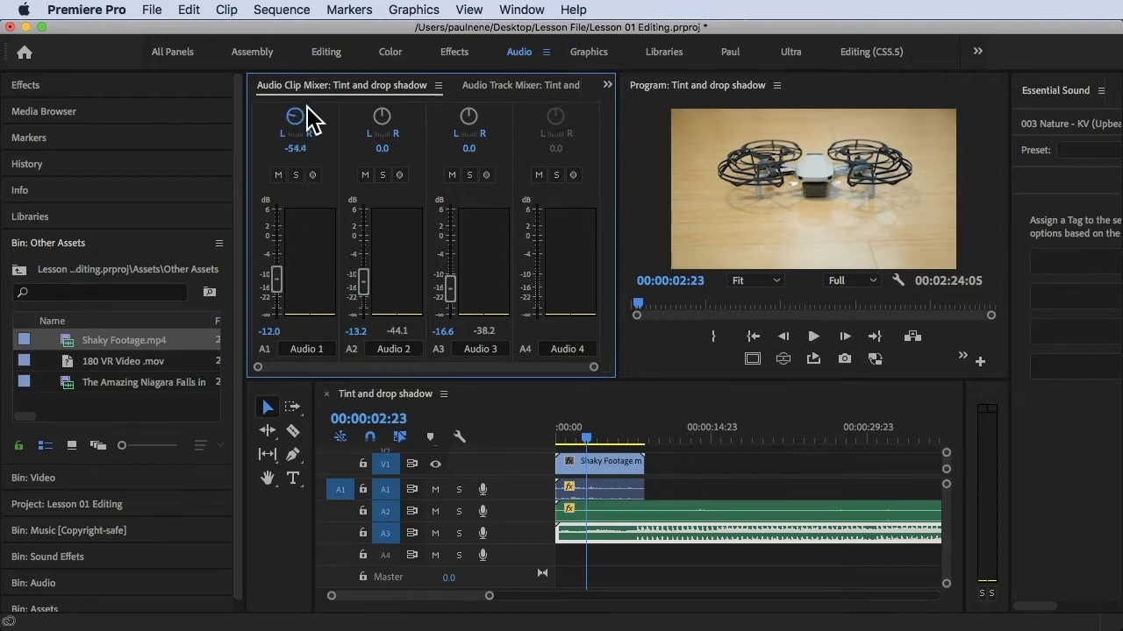
drag(355, 115, 448, 170)
drag(315, 112, 345, 112)
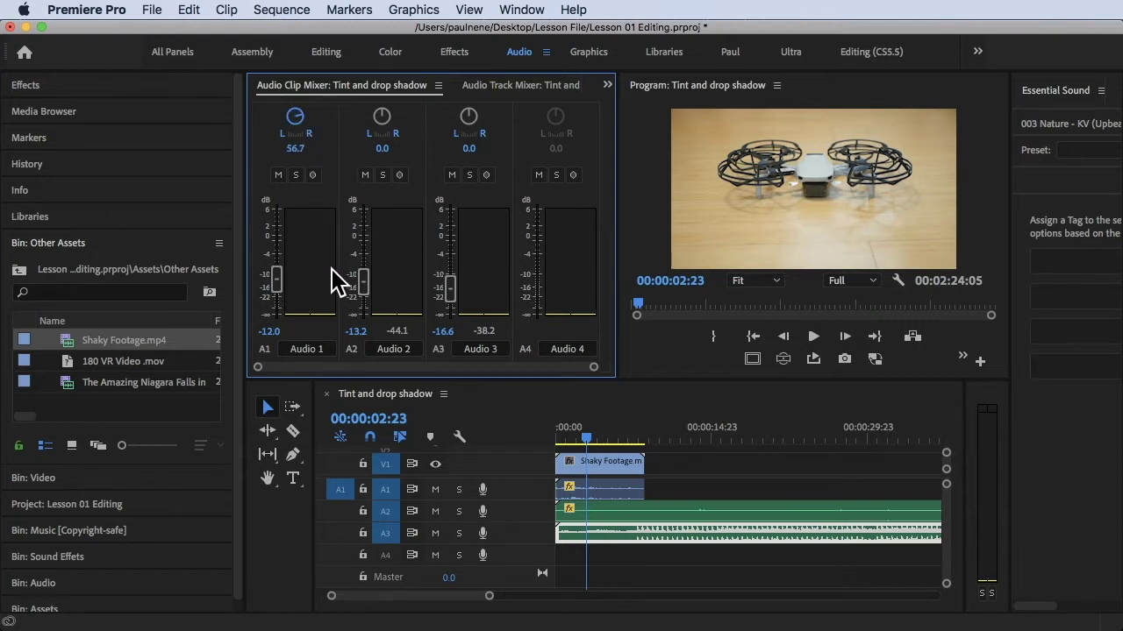
Preview the pan, undo a move toward centre, and sweep Audio 1 right again
key(space)
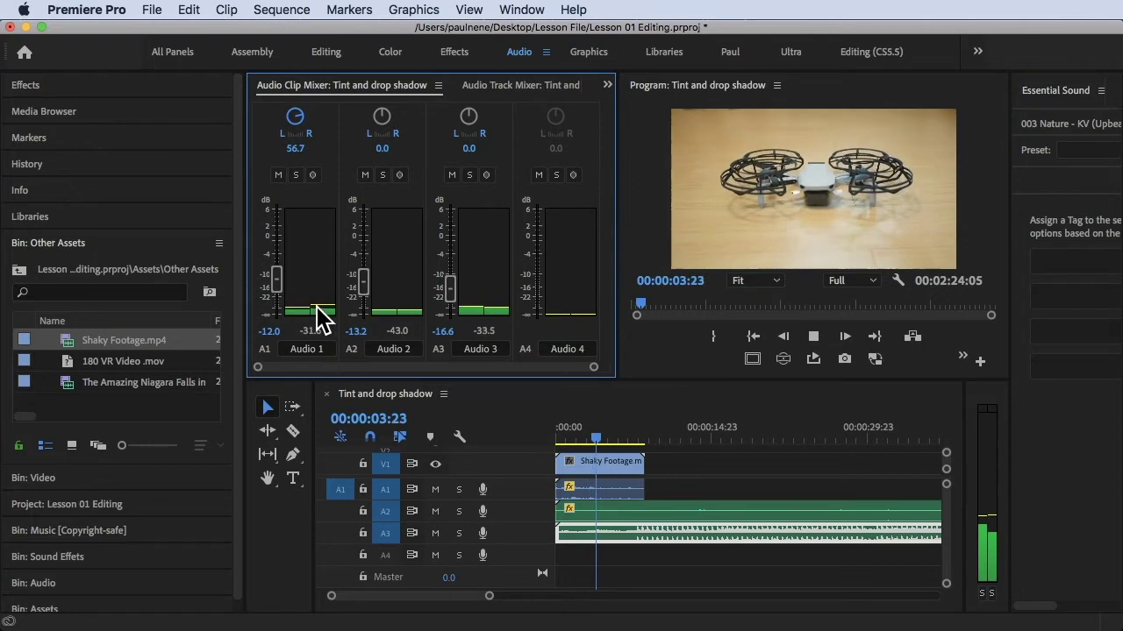
key(space)
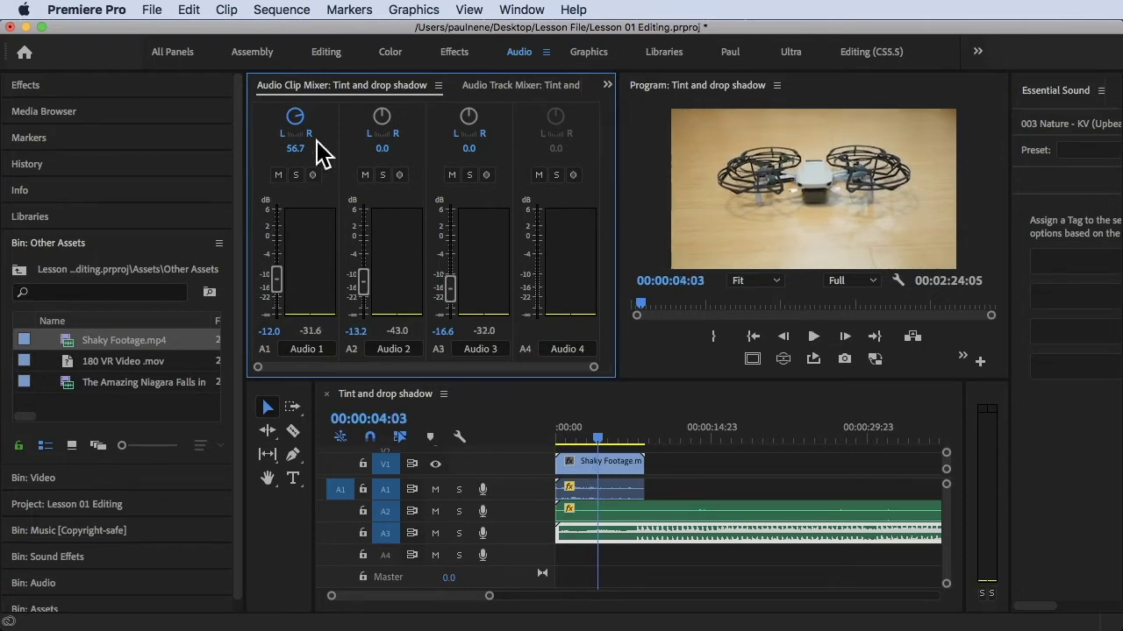
drag(295, 120, 274, 125)
key(ctrl+z)
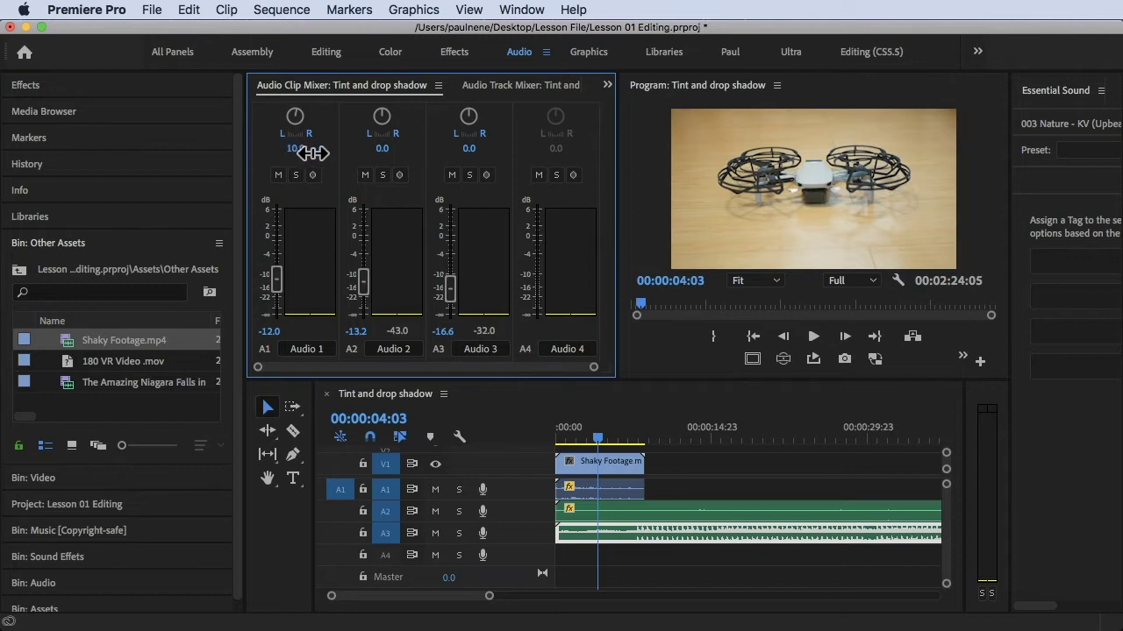
drag(264, 154, 364, 158)
Settle the Audio 1 pan at 11.0 and preview from the sequence start
drag(343, 154, 308, 147)
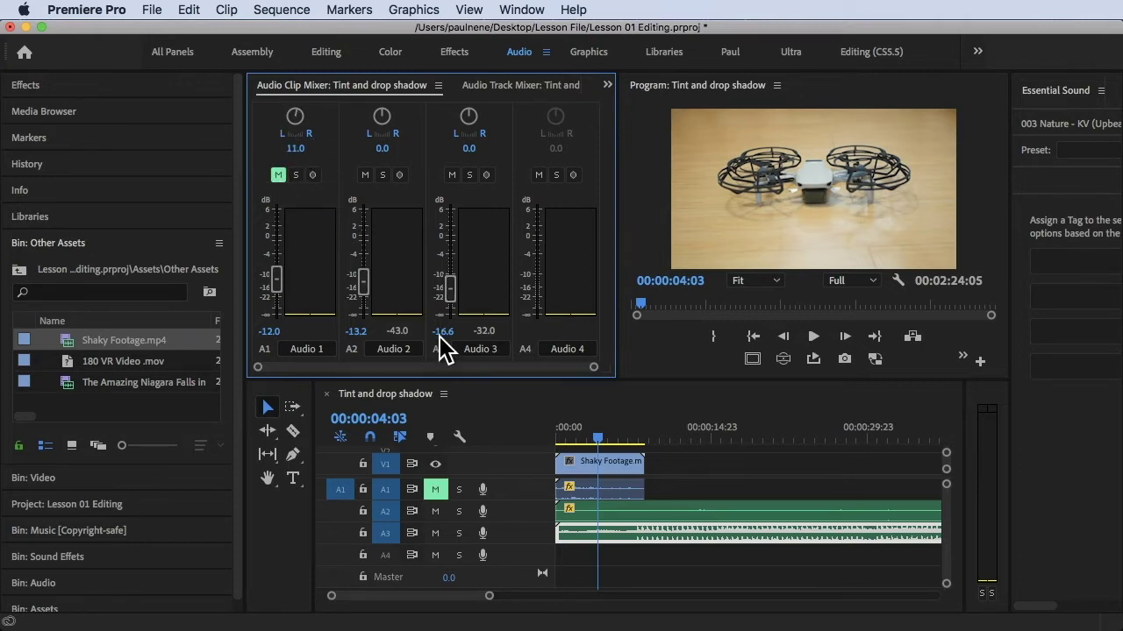
drag(602, 440, 556, 440)
key(space)
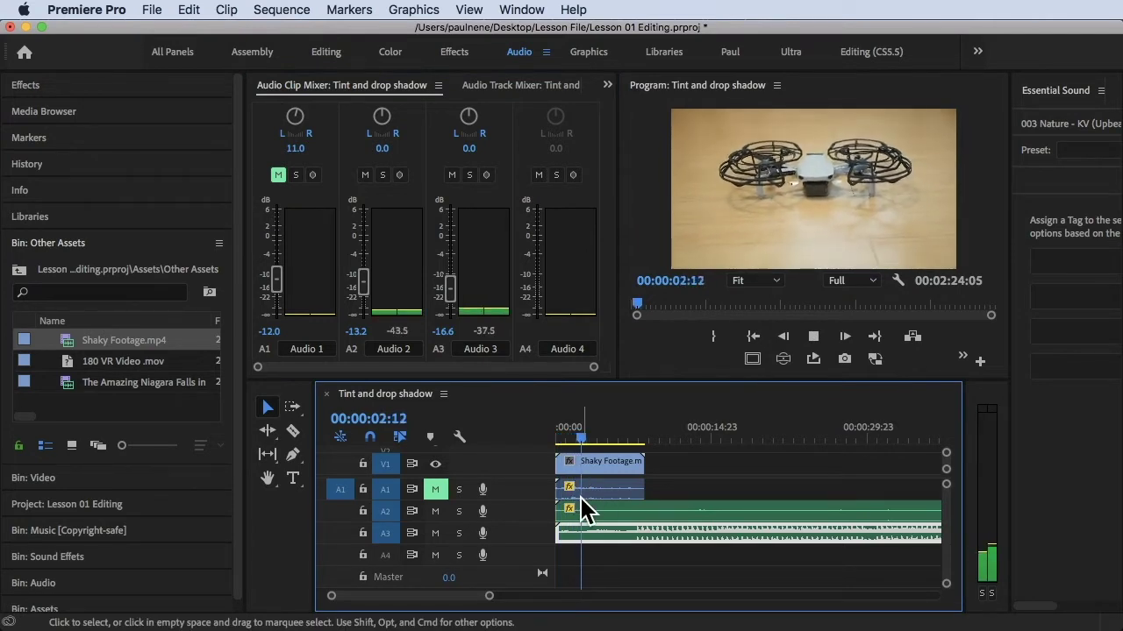
key(space)
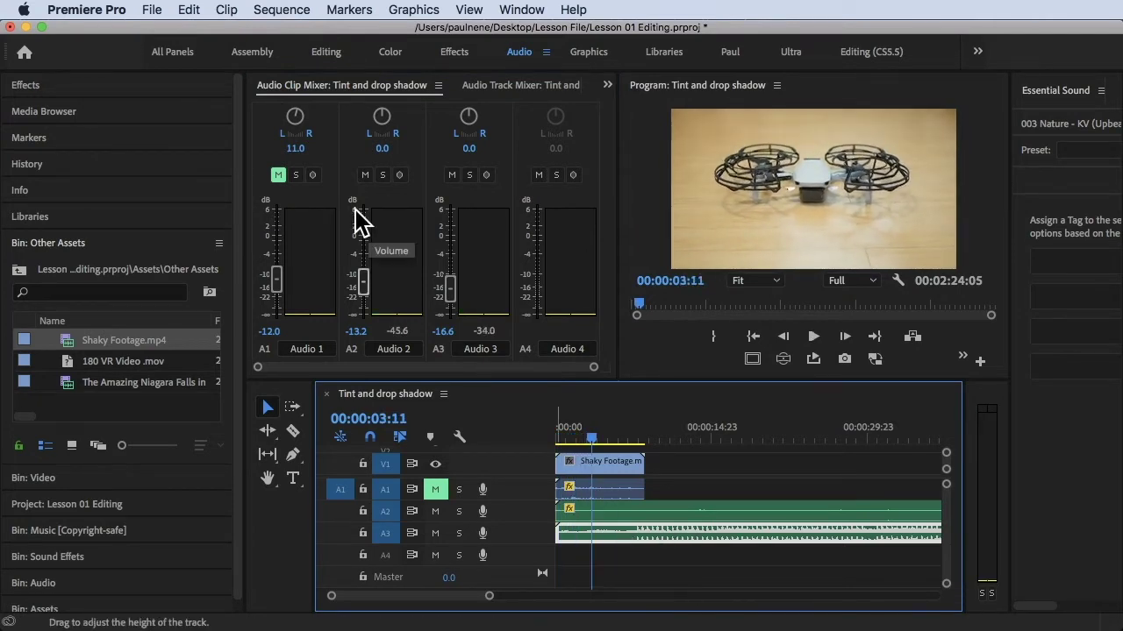
Unmute Audio 1 and turn on its Solo
click(278, 175)
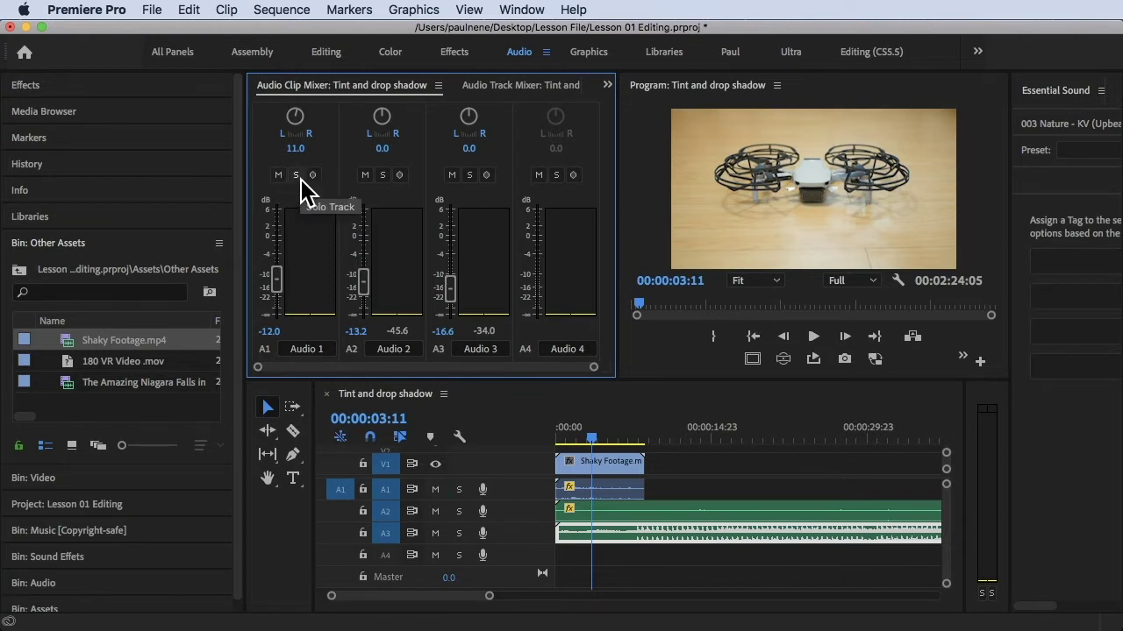
click(298, 177)
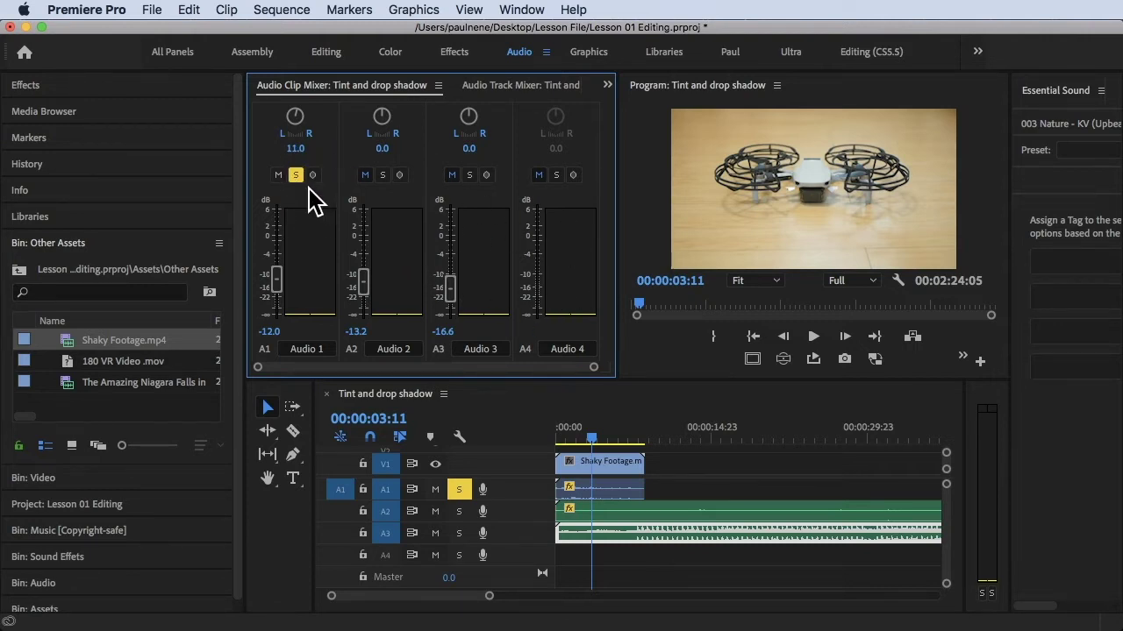
drag(587, 427, 501, 351)
Play the soloed Audio 1 track from 00:00:00:00, rewind, and raise its clip volume to 0.0 dB
key(space)
key(space)
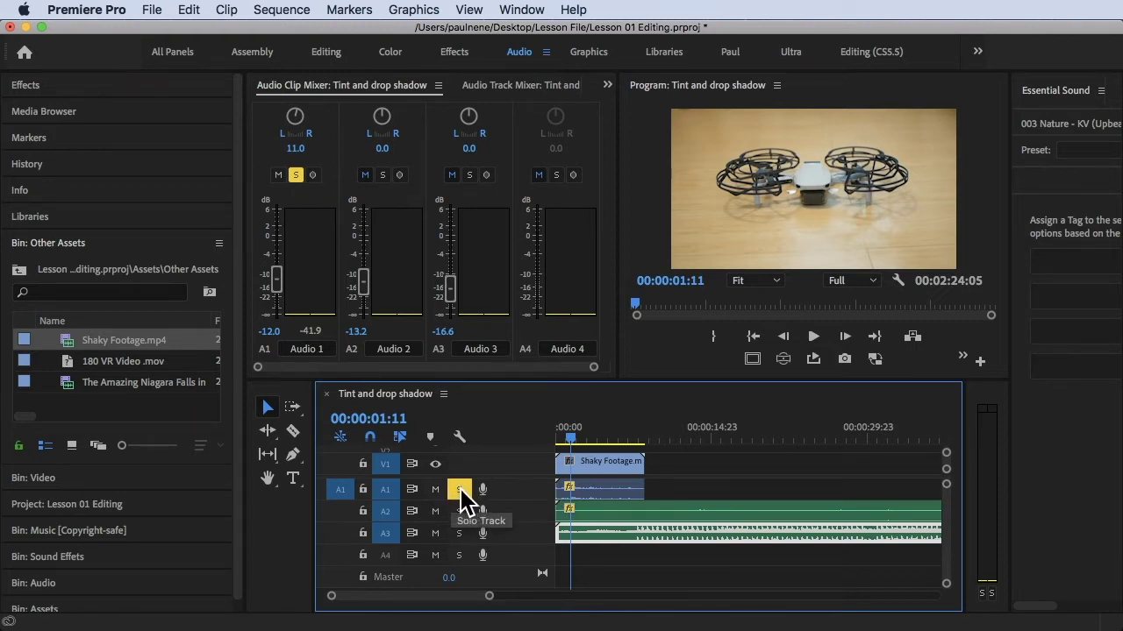
drag(570, 429, 542, 419)
key(space)
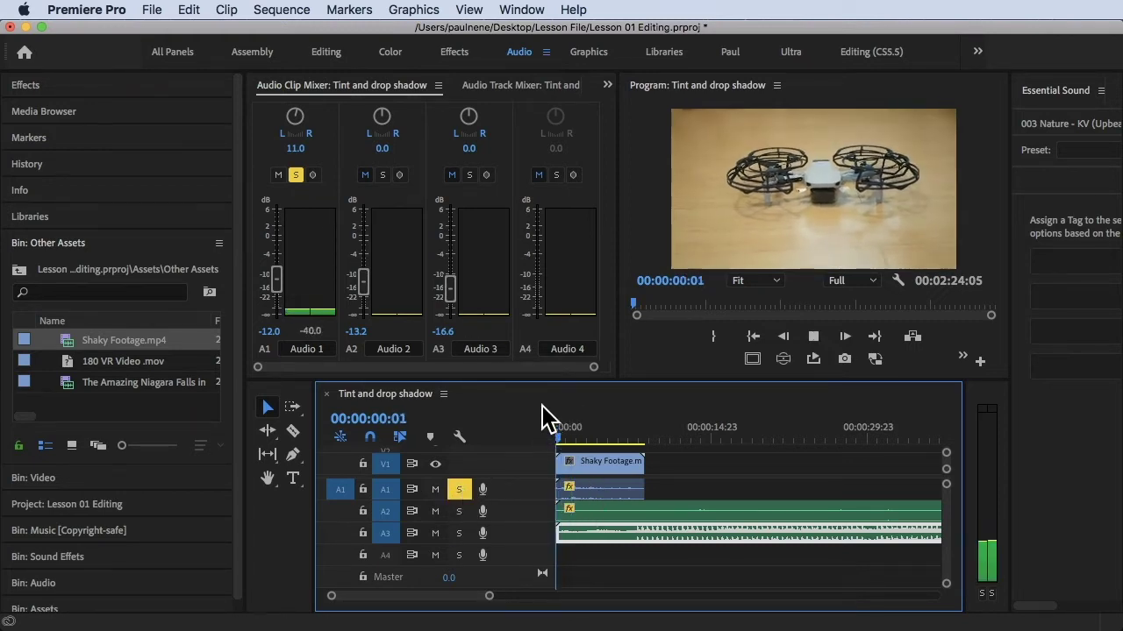
key(space)
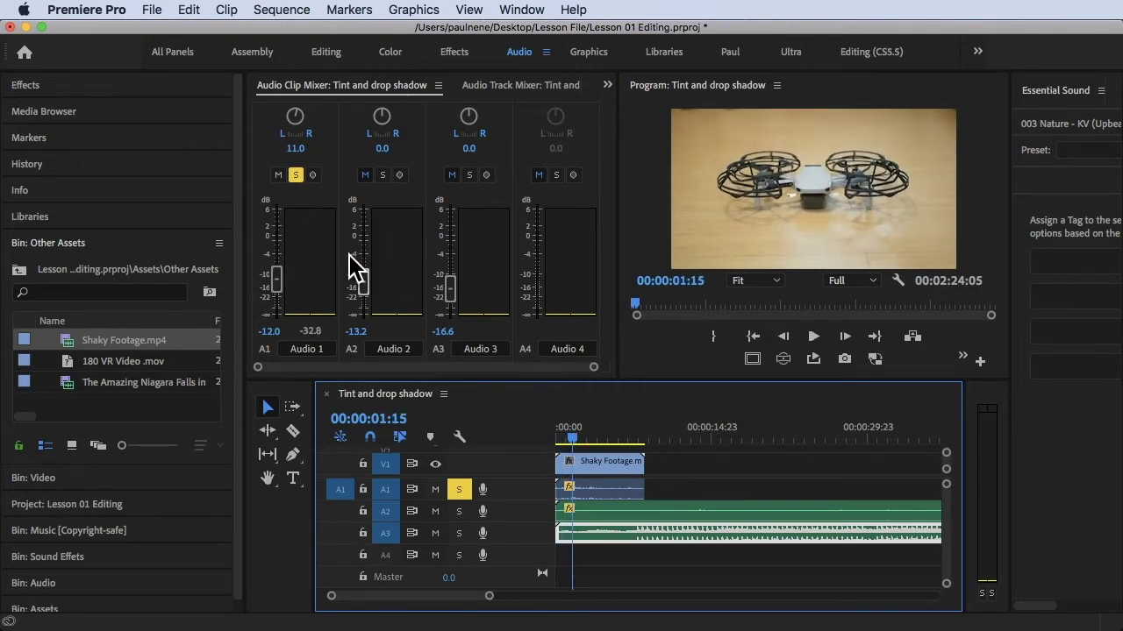
drag(567, 430, 554, 431)
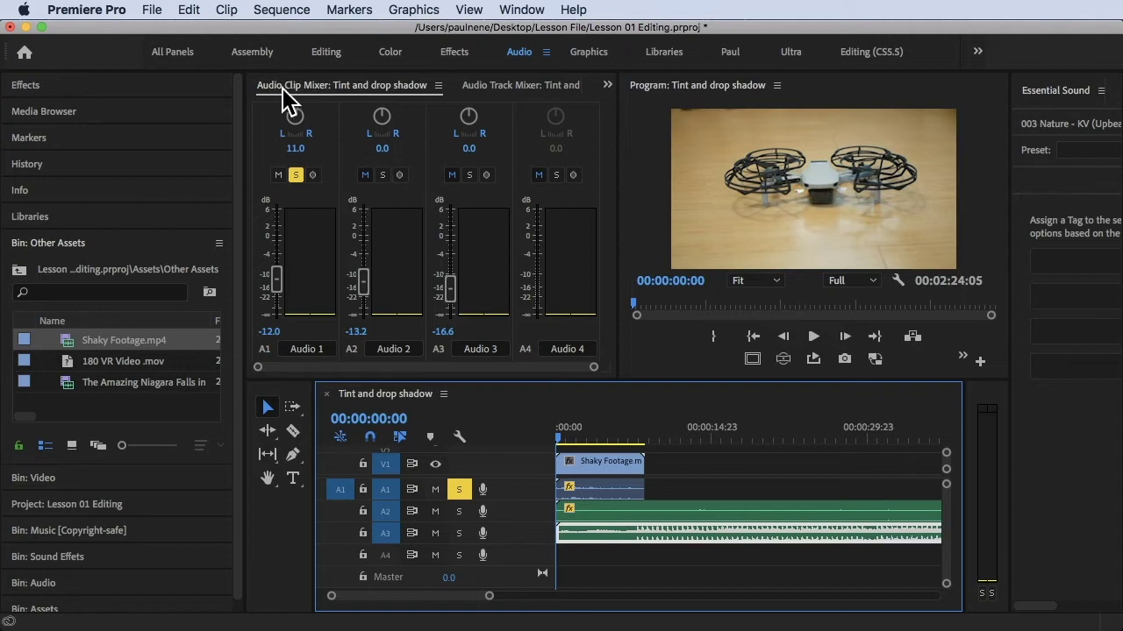
drag(277, 285, 277, 246)
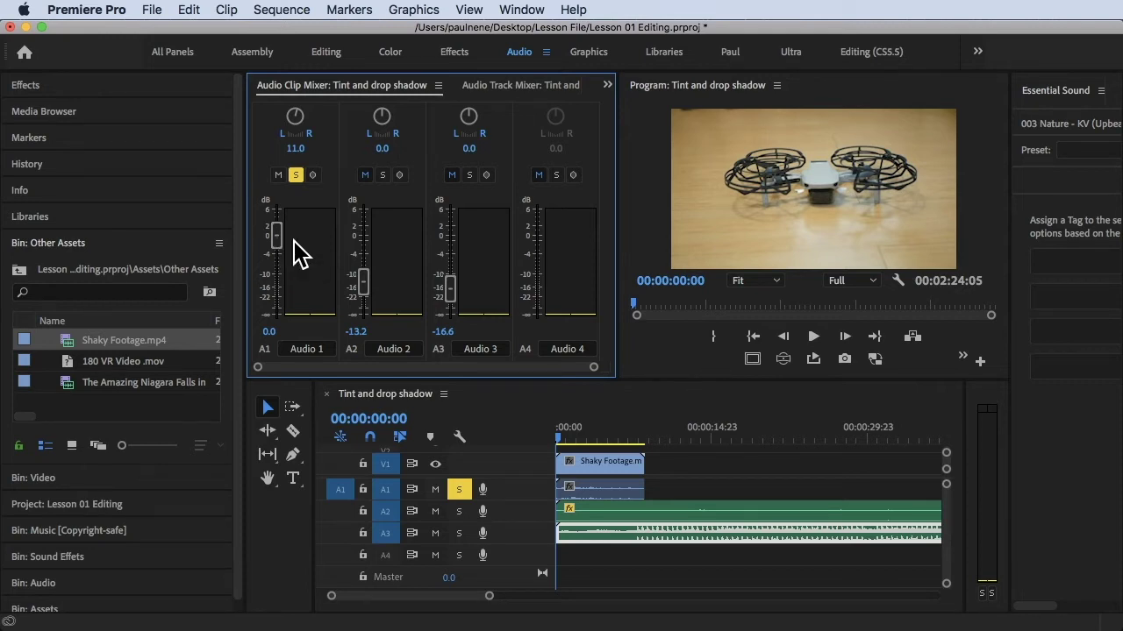
Set the Audio 2 clip volume to 0 dB, then load Shaky Footage.mp4 in the Source monitor
drag(364, 270, 365, 246)
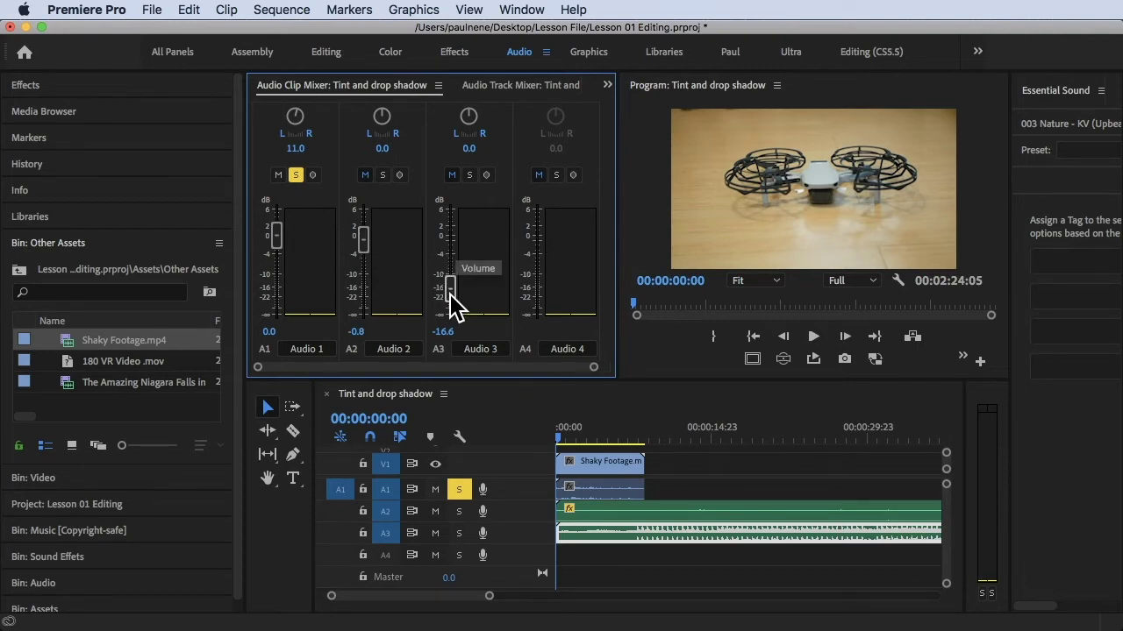
drag(363, 239, 361, 300)
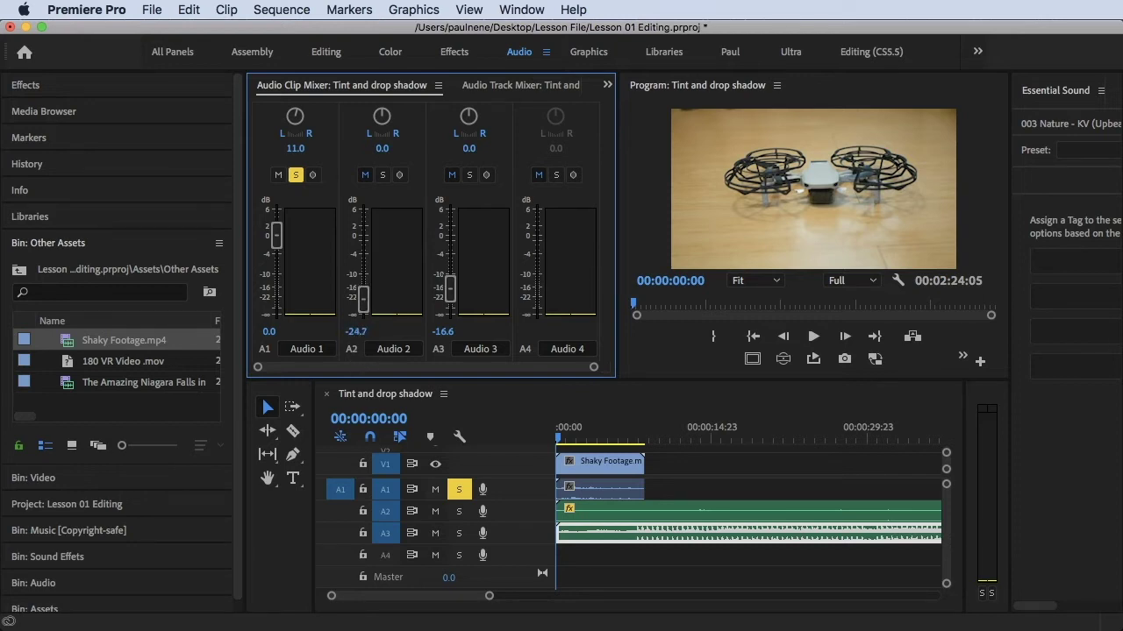
drag(359, 332, 355, 333)
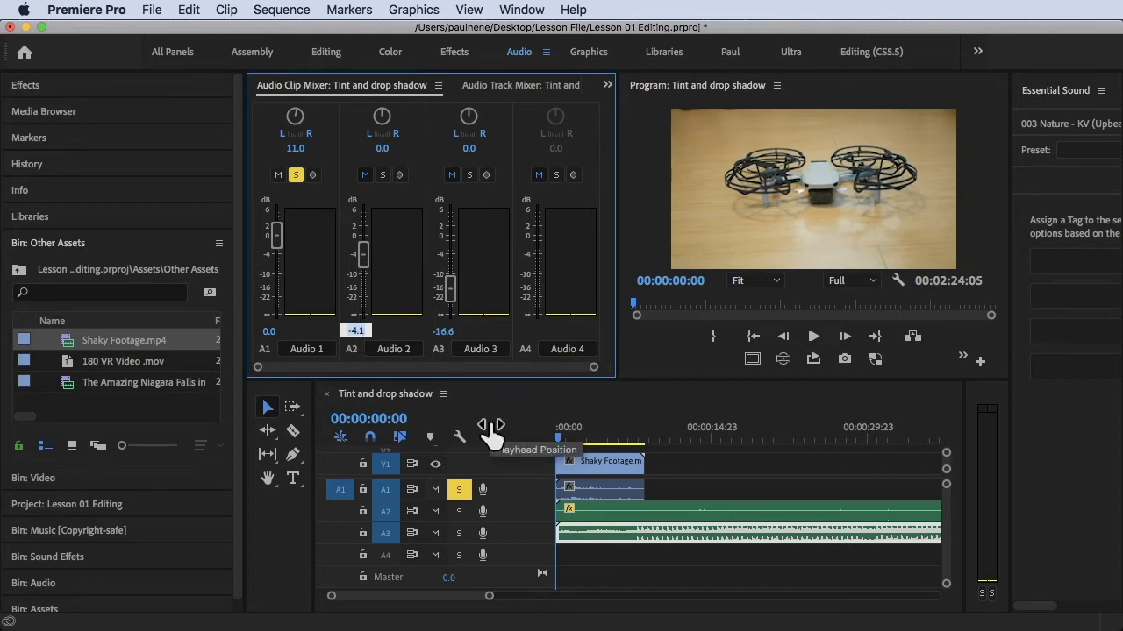
text(0)
key(Return)
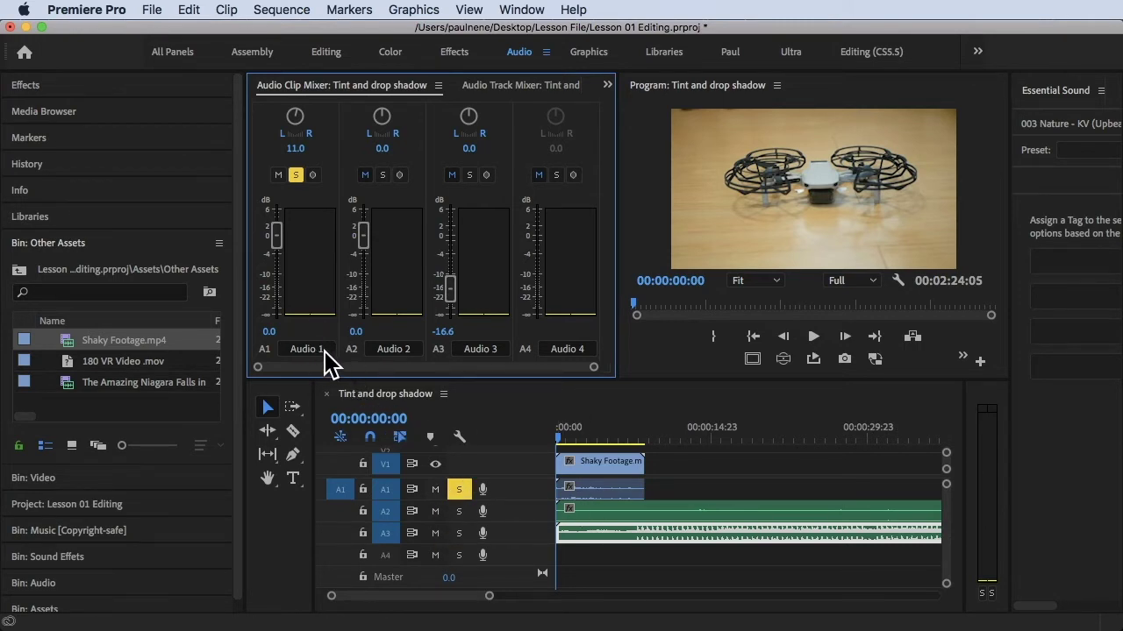
double_click(589, 491)
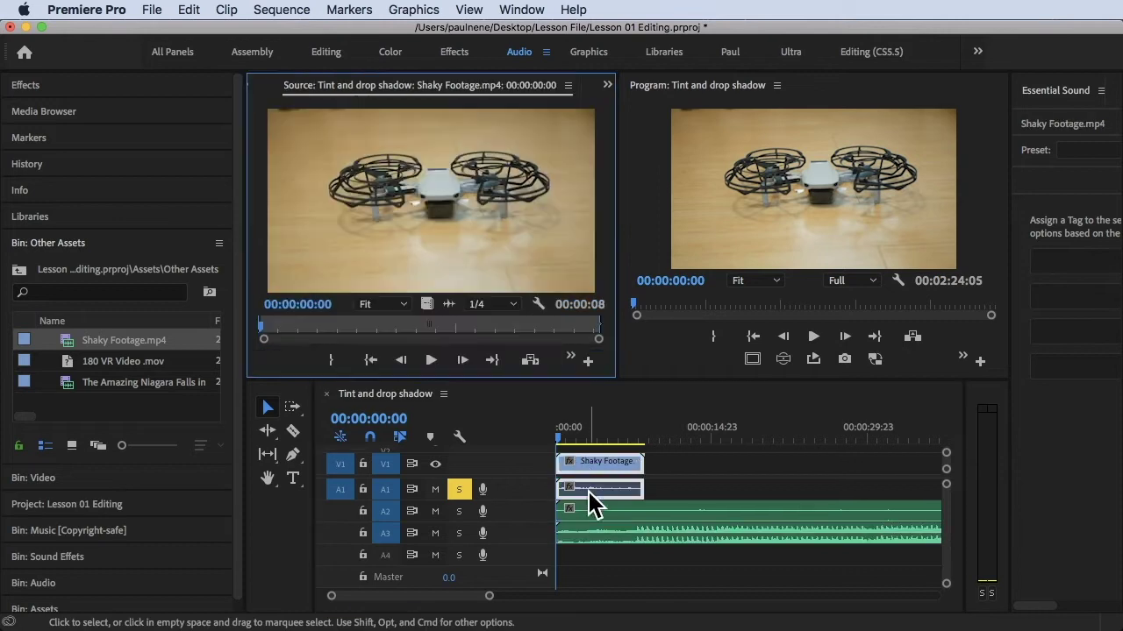
Bring the Audio Clip Mixer back in place of the Source monitor
click(604, 85)
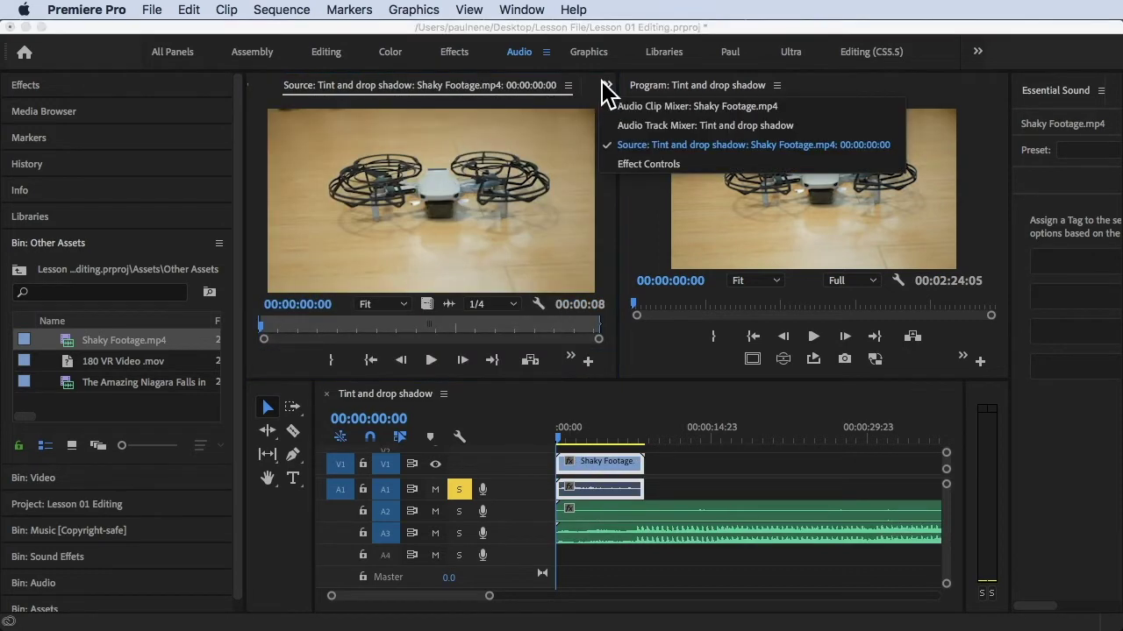
click(672, 106)
drag(564, 430, 588, 430)
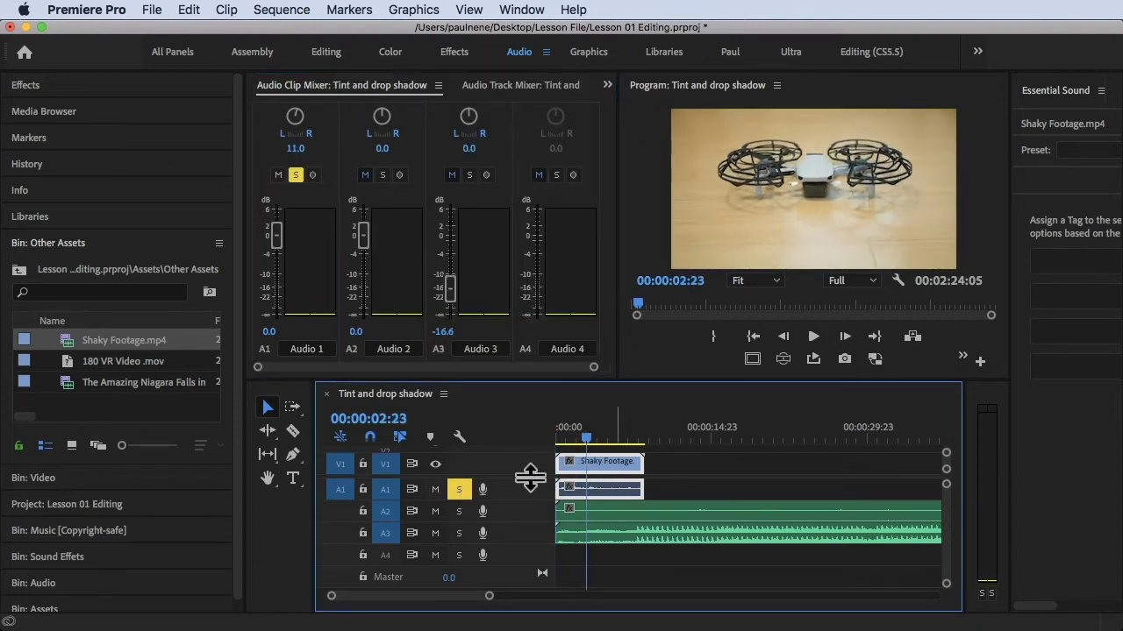
Rename track Audio 1 to drone and Audio 2 to Birds
click(307, 350)
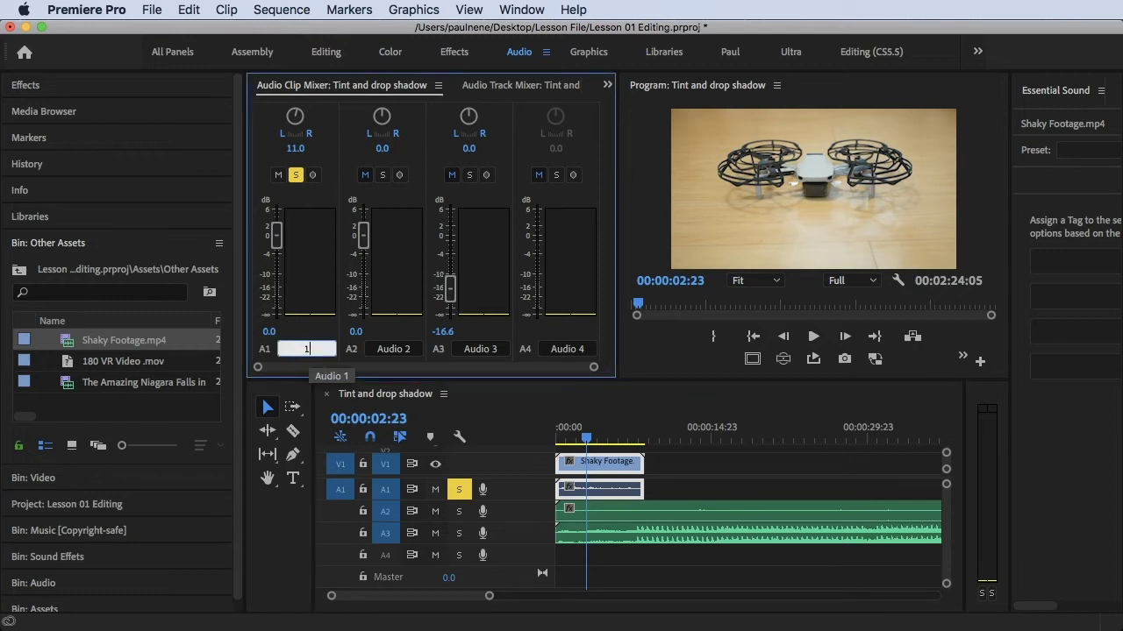
click(393, 349)
click(610, 518)
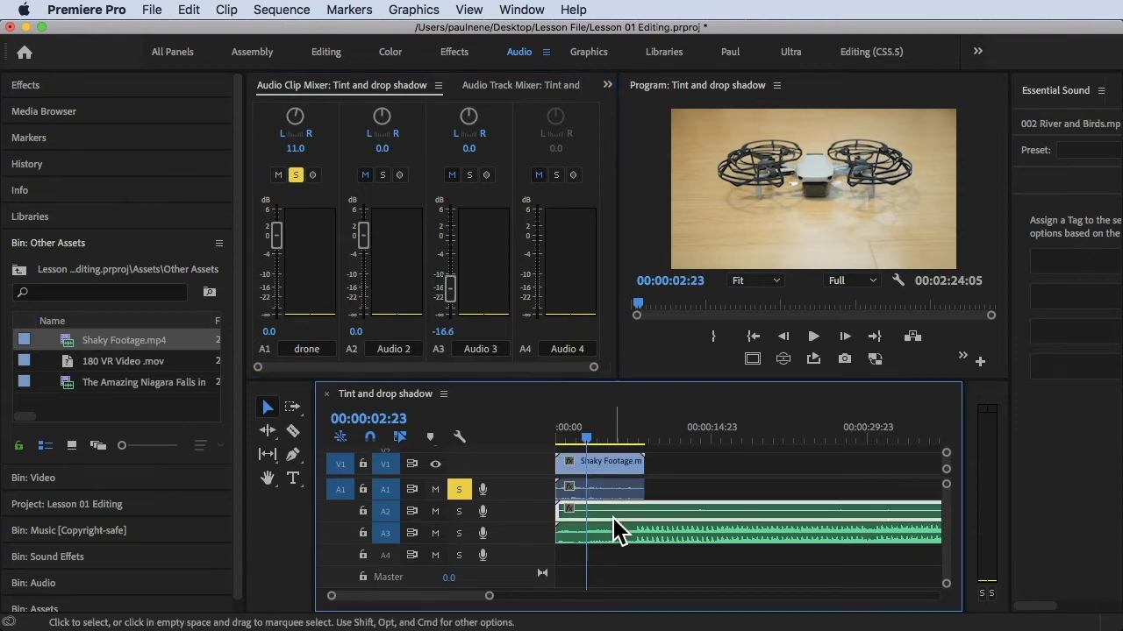
click(392, 350)
text(Birds)
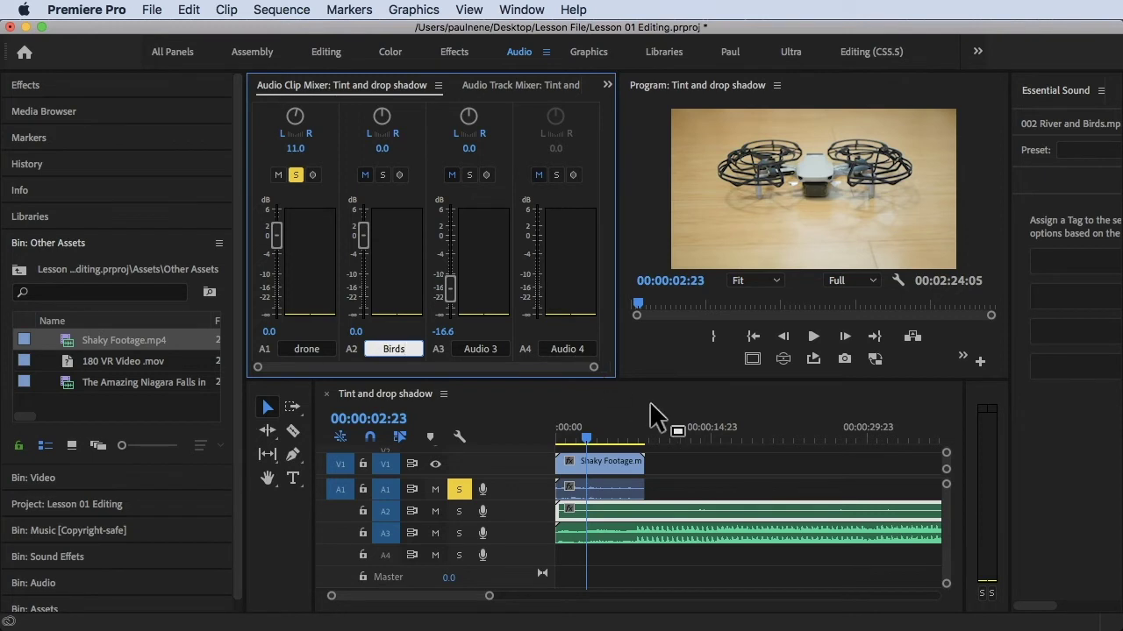
click(630, 535)
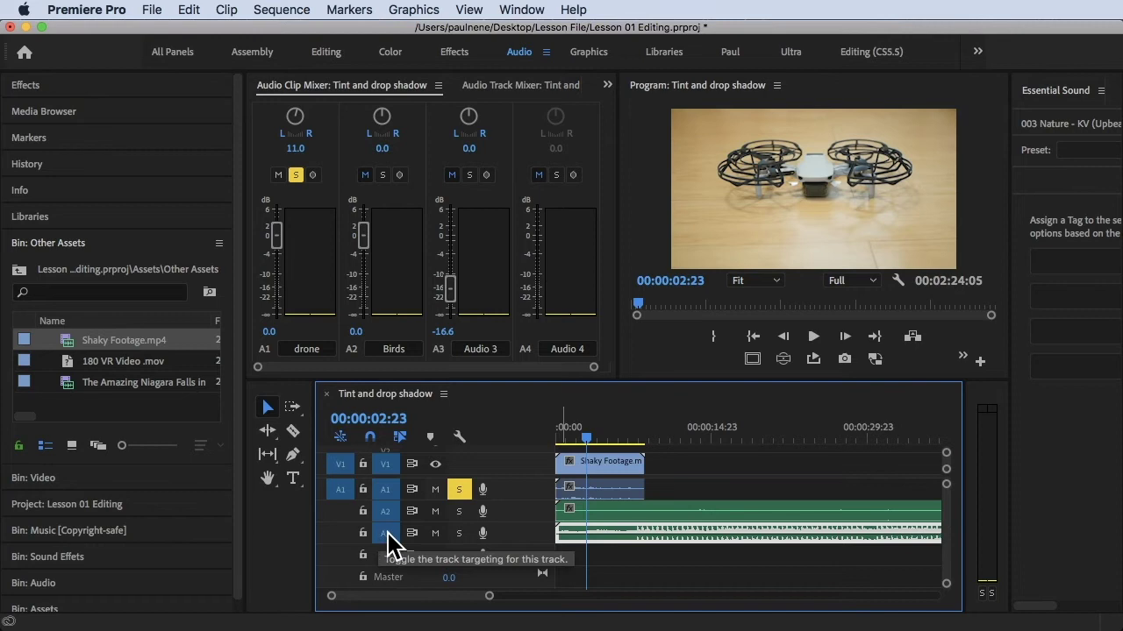
Rename track Audio 3 to music and return the playhead to the sequence start
click(489, 347)
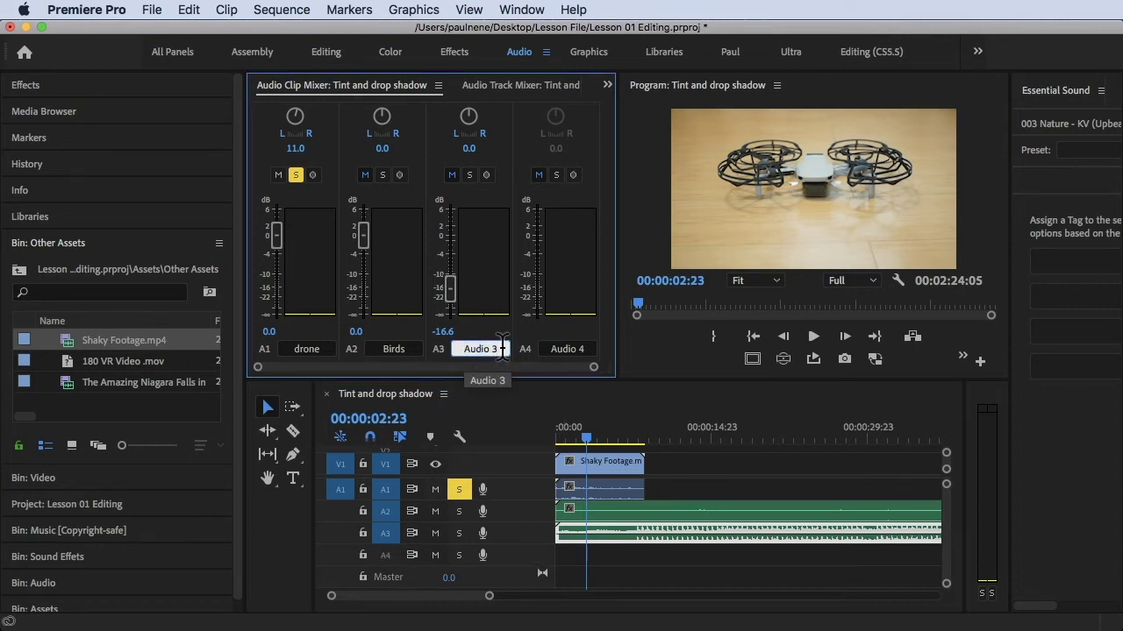
drag(503, 348, 449, 350)
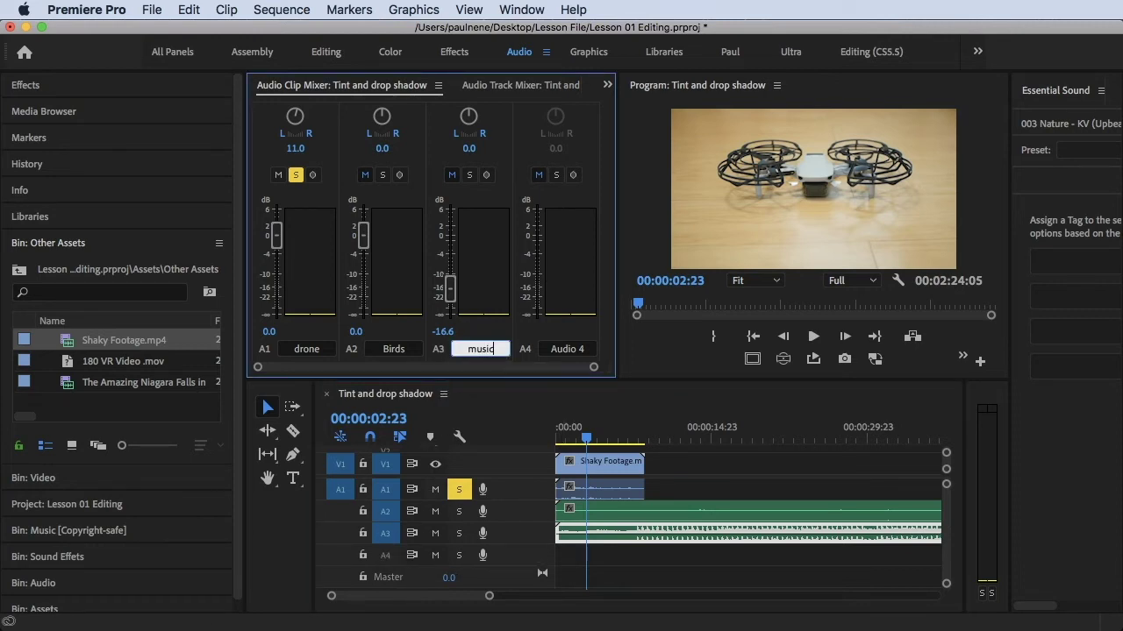
key(Return)
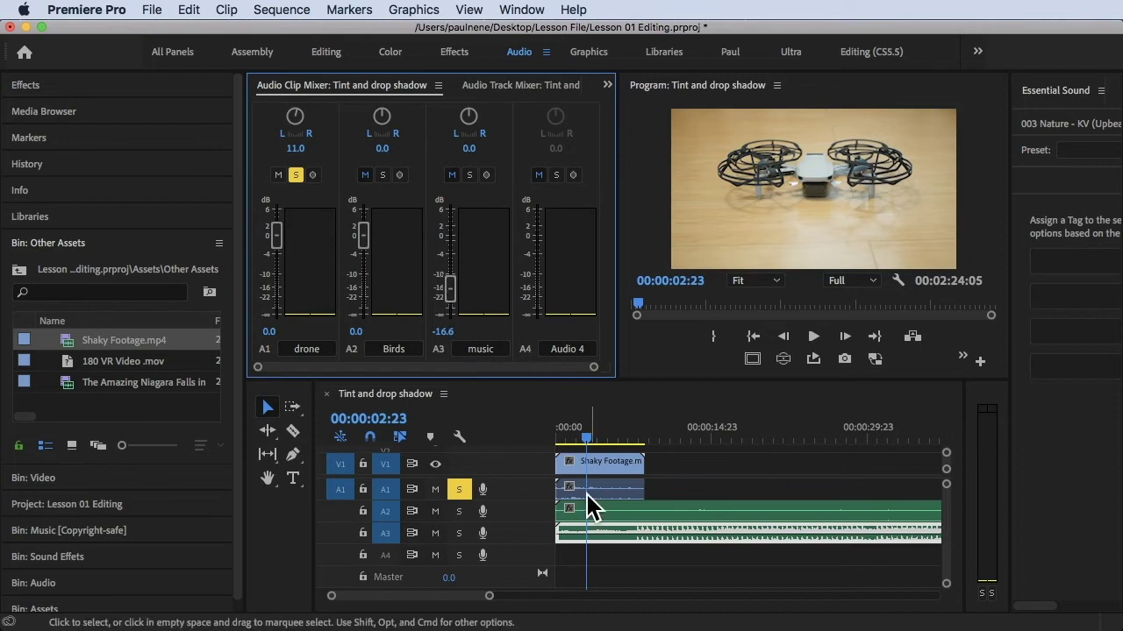
click(588, 449)
key(Home)
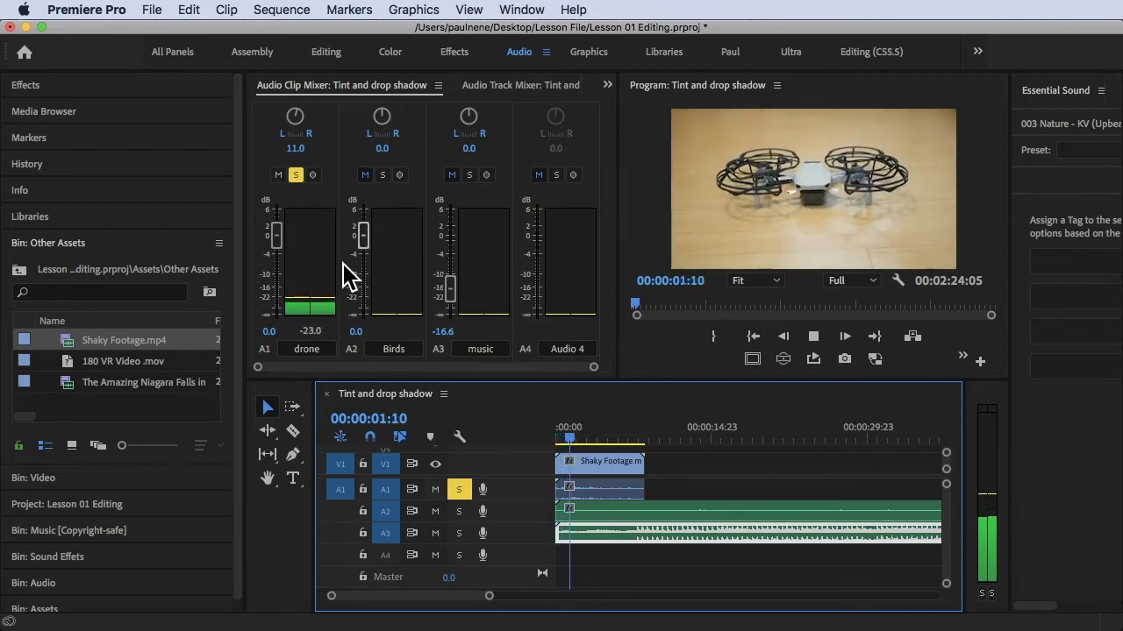
Turn off Solo on the drone track while the sequence plays
key(space)
click(298, 189)
click(296, 176)
click(296, 176)
click(296, 175)
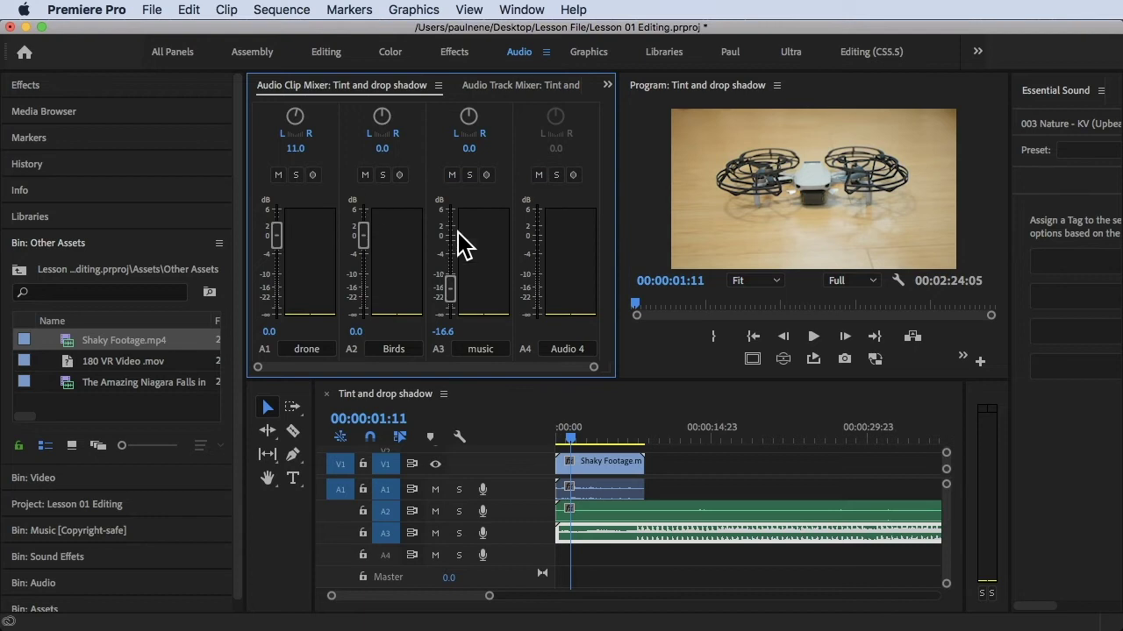
Restart playback from the sequence start with the system volume raised
drag(570, 428, 556, 430)
key(XF86AudioRaiseVolume)
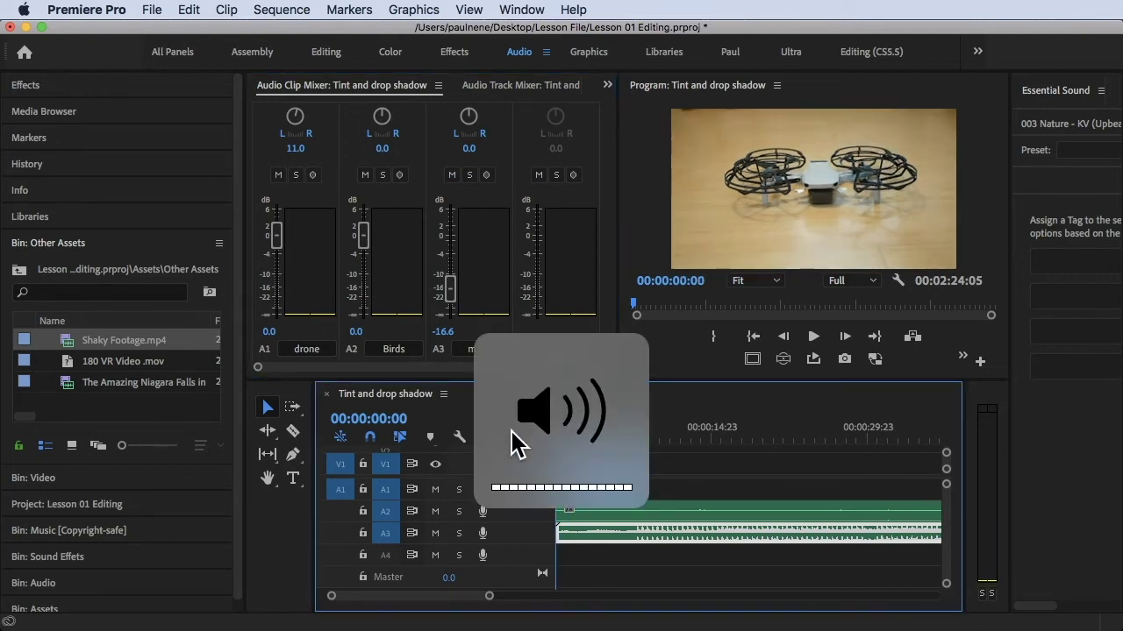
click(579, 428)
key(space)
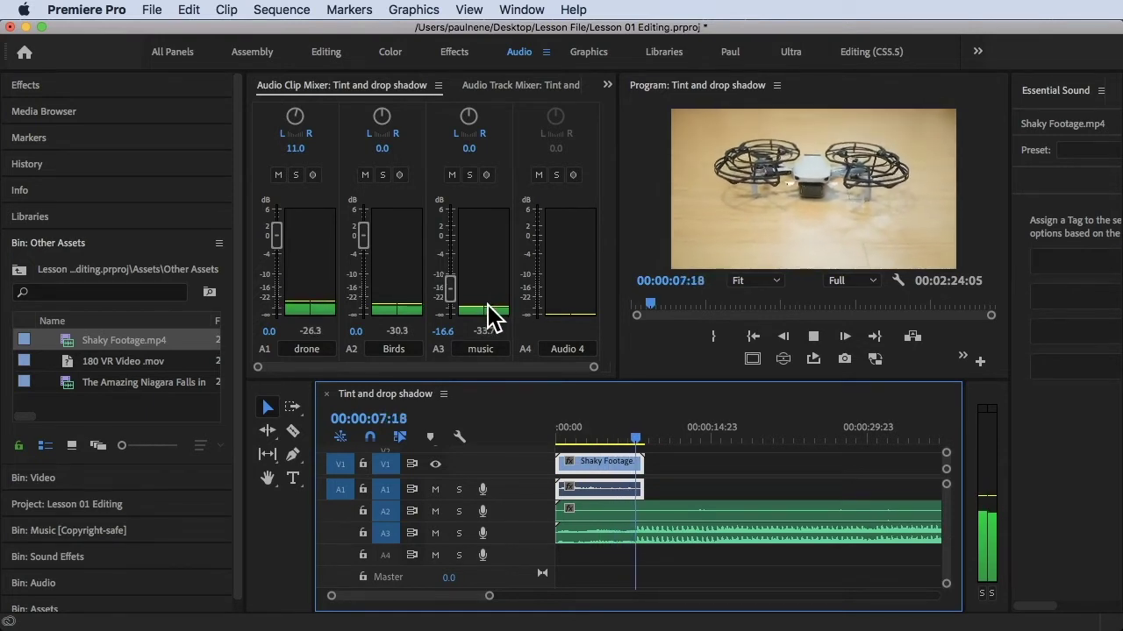
drag(584, 431, 511, 435)
key(space)
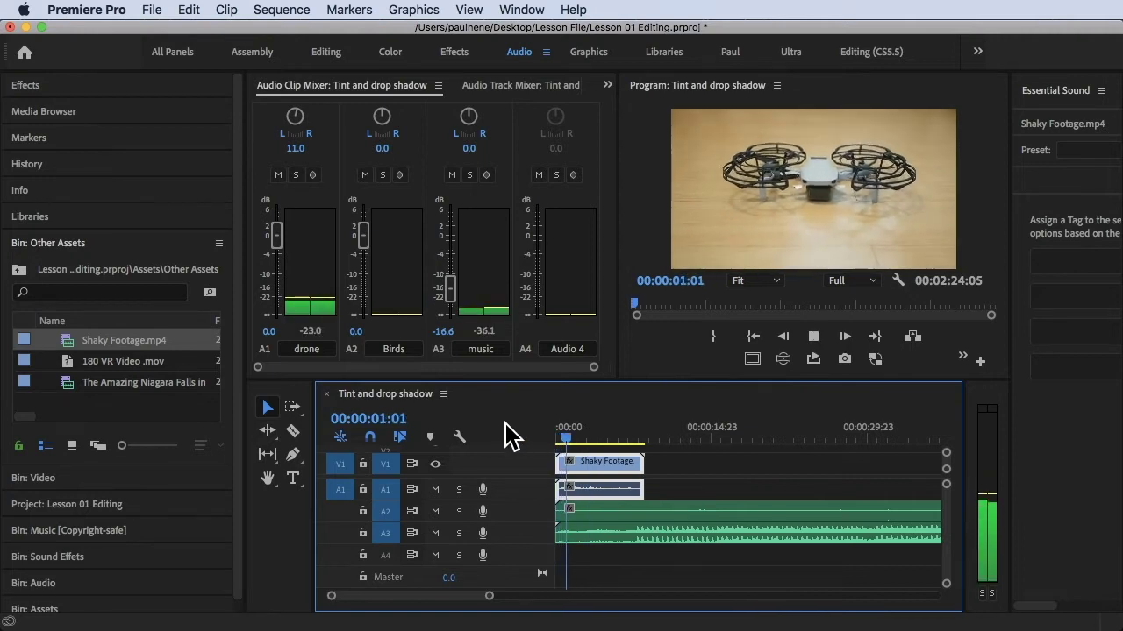
Mix the faders to drone -12.8, Birds -1.2 and music -23.8 dB
drag(275, 235, 271, 249)
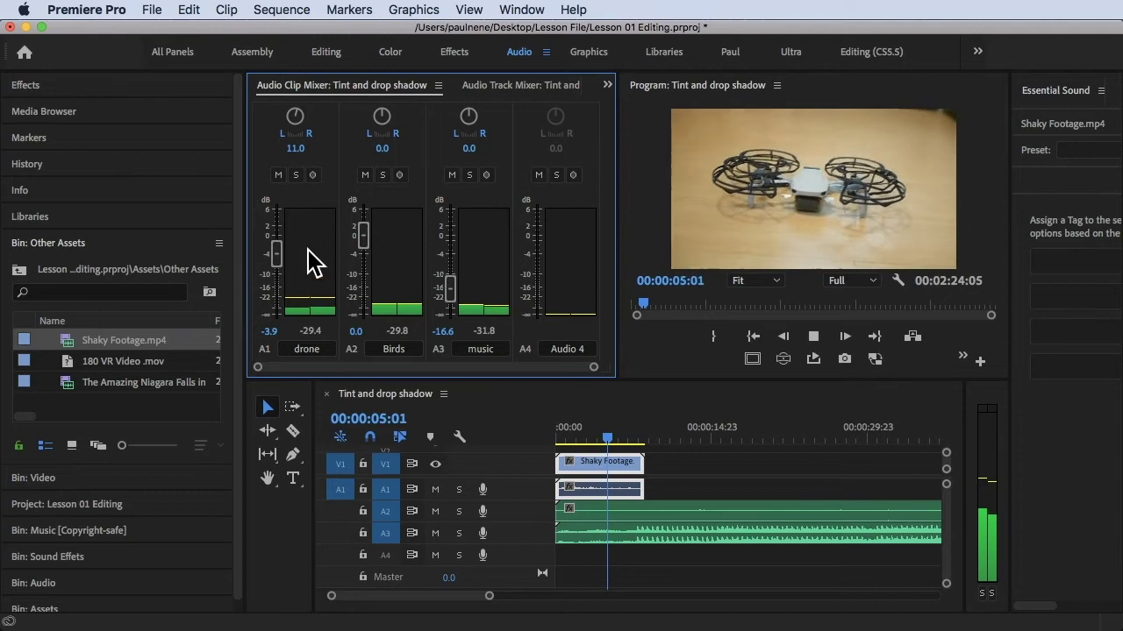
drag(273, 245, 276, 281)
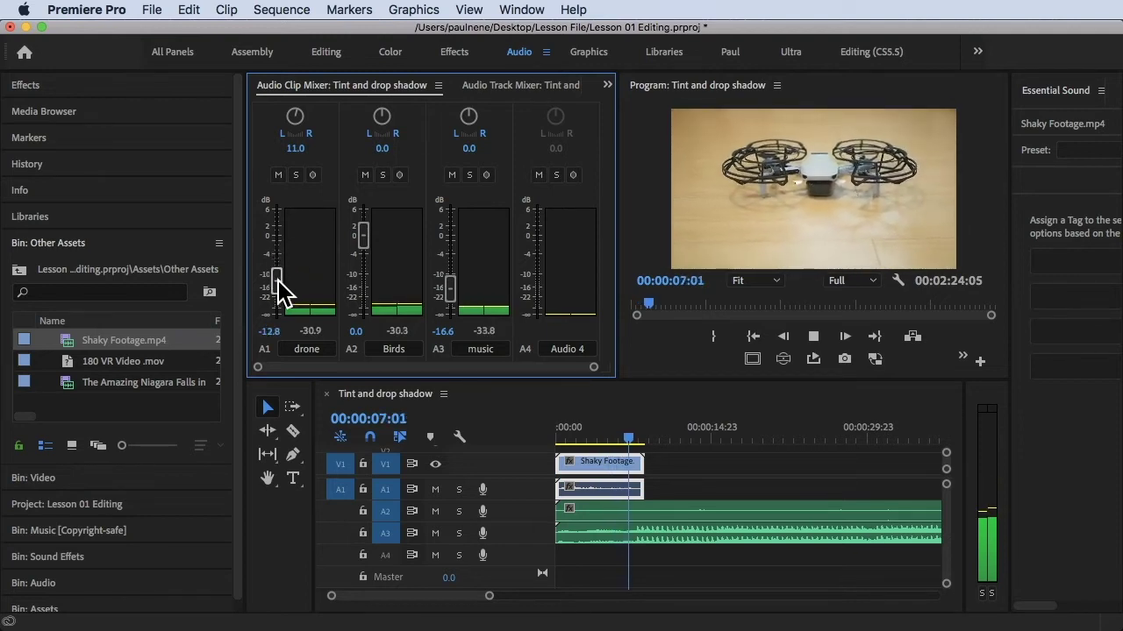
drag(363, 239, 363, 273)
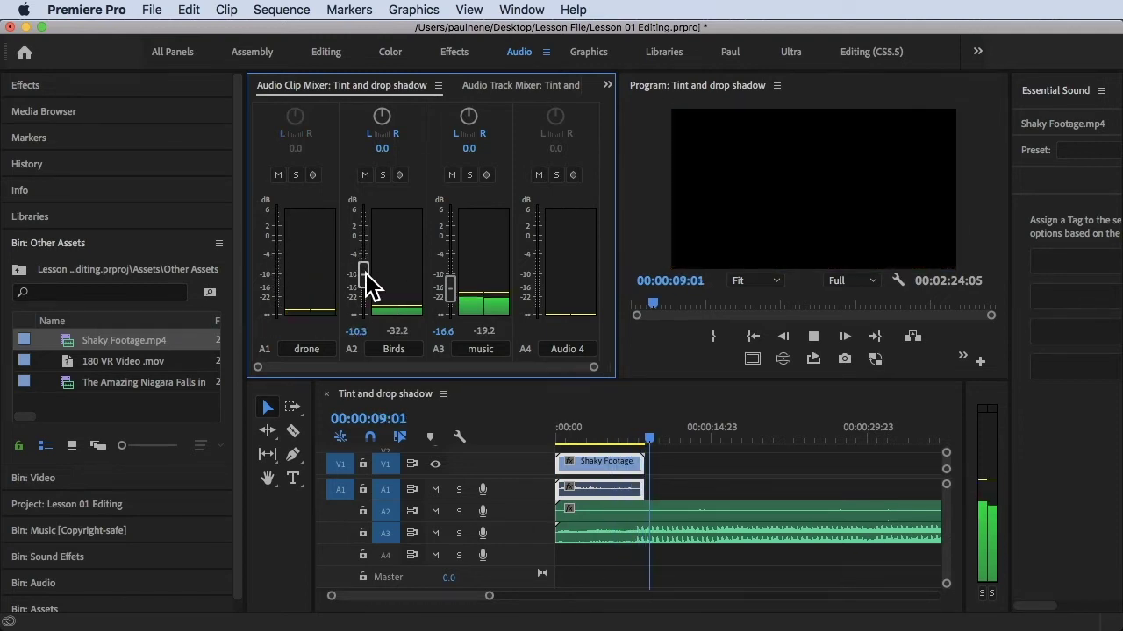
drag(451, 285, 451, 299)
drag(361, 273, 362, 245)
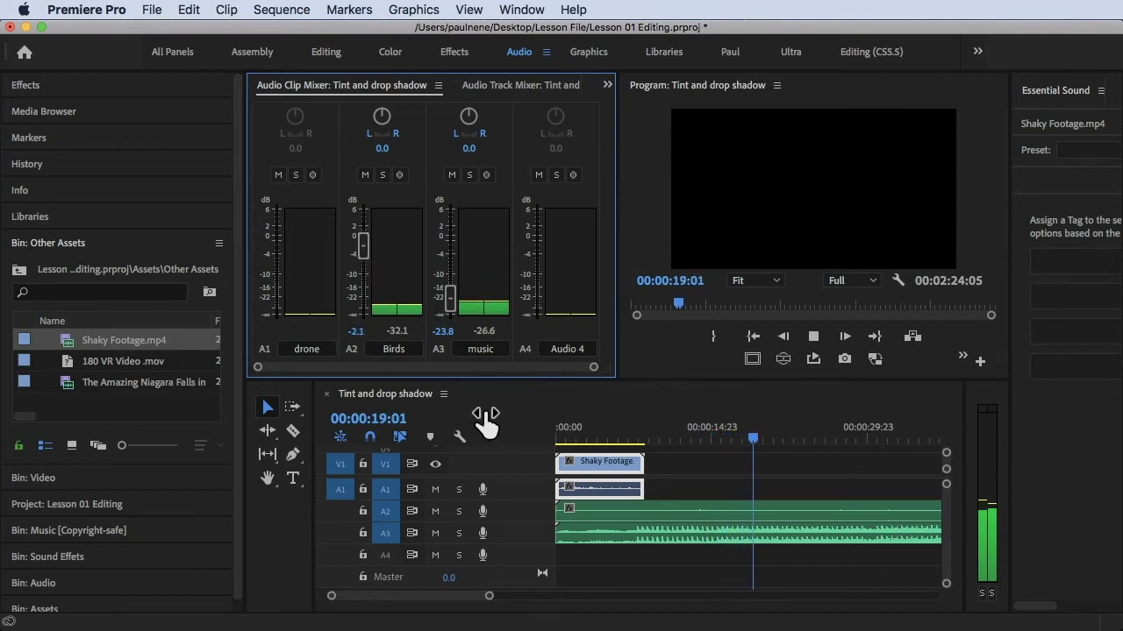
drag(362, 244, 363, 243)
drag(602, 432, 531, 443)
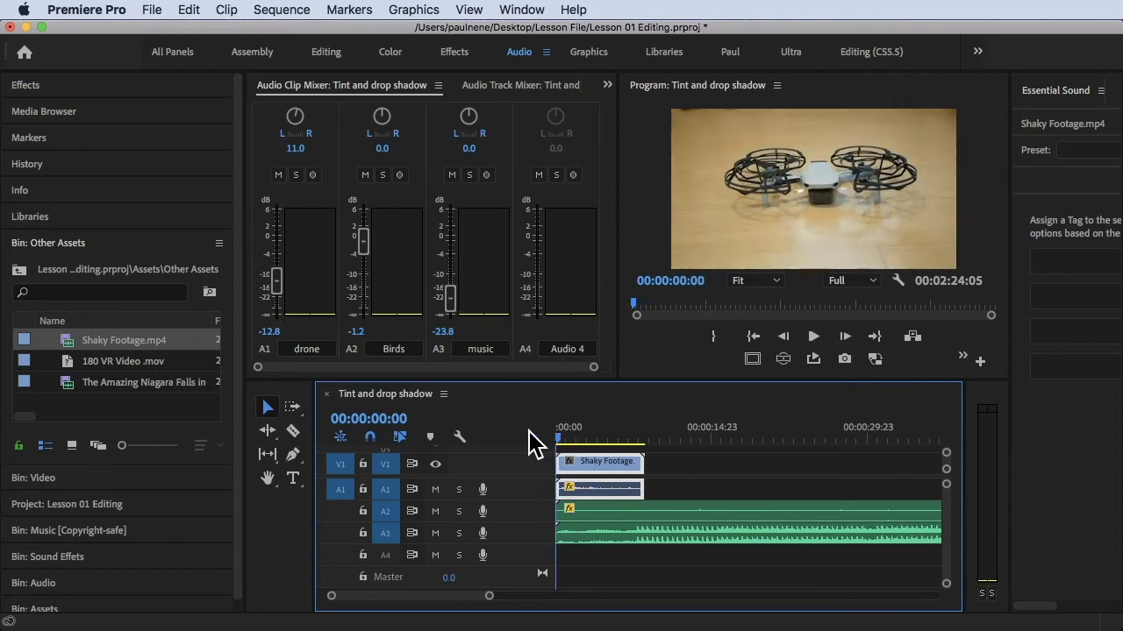
Expand the Birds track and open the Button Editor to customize audio track headers
double_click(520, 518)
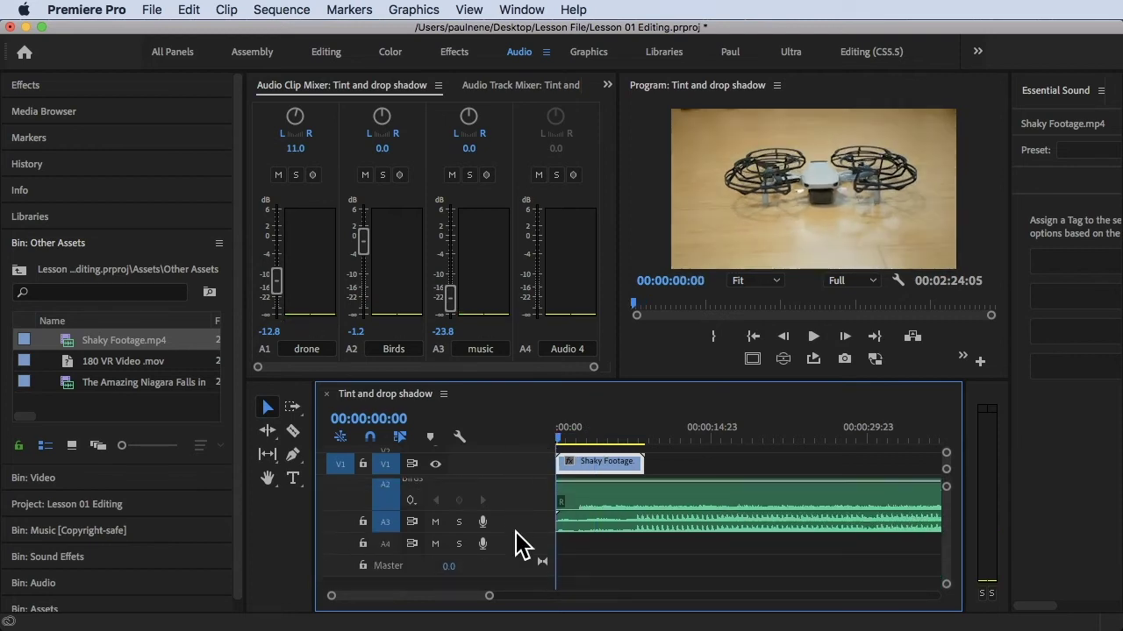
scroll(519, 551, up, 2)
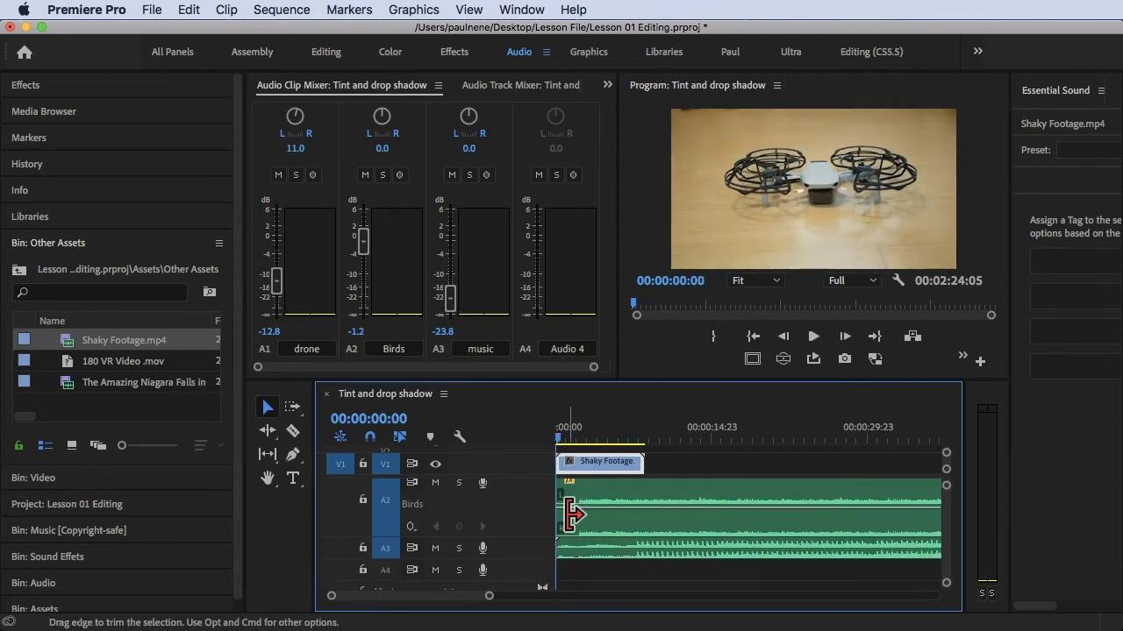
scroll(565, 513, up, 1)
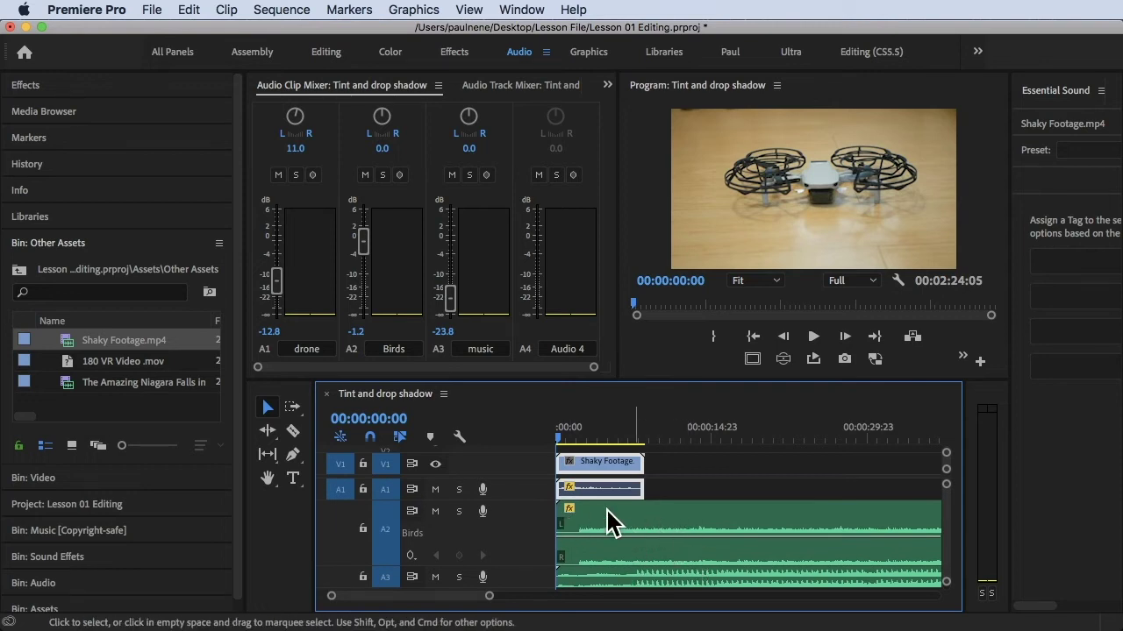
right_click(529, 537)
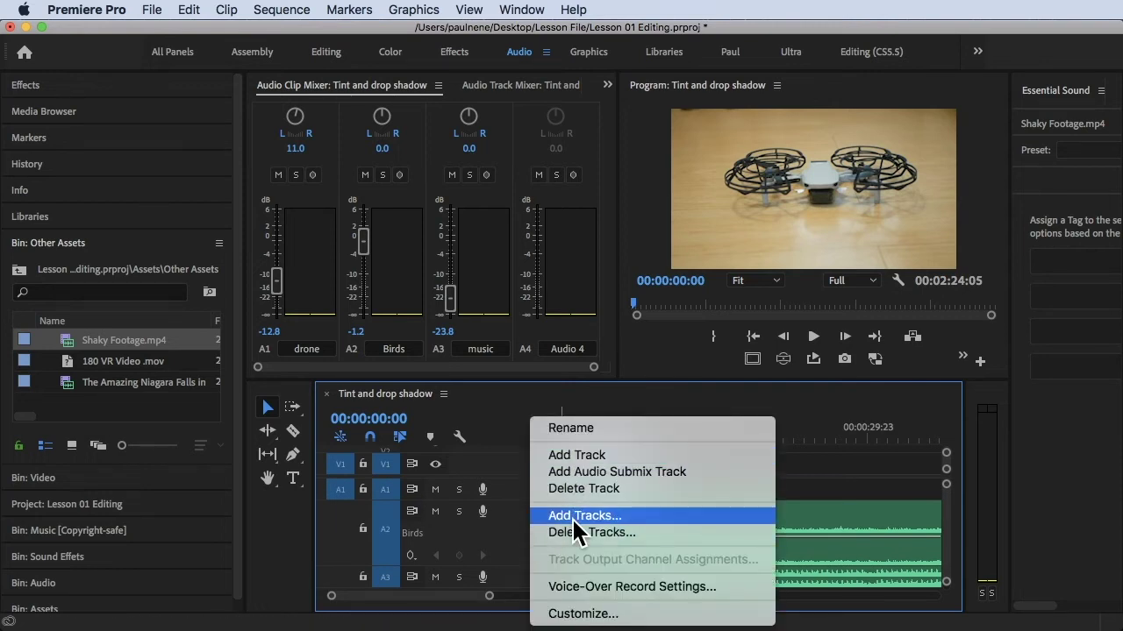
click(593, 613)
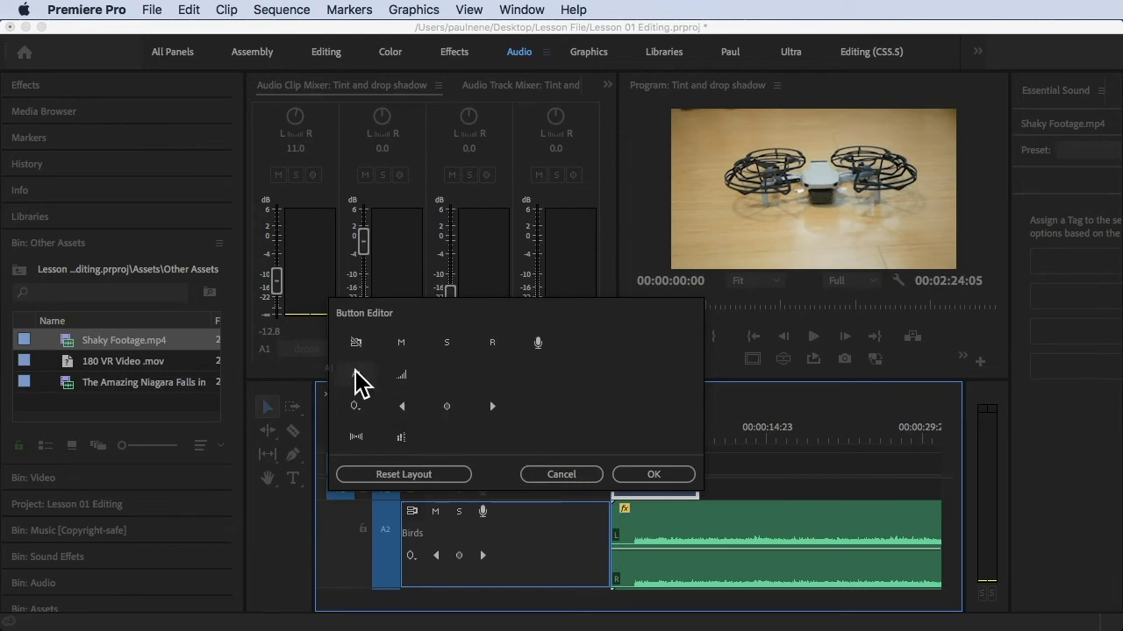
Add Track Volume, Show Keyframes and Track Meter buttons to the audio track headers
drag(415, 470, 506, 519)
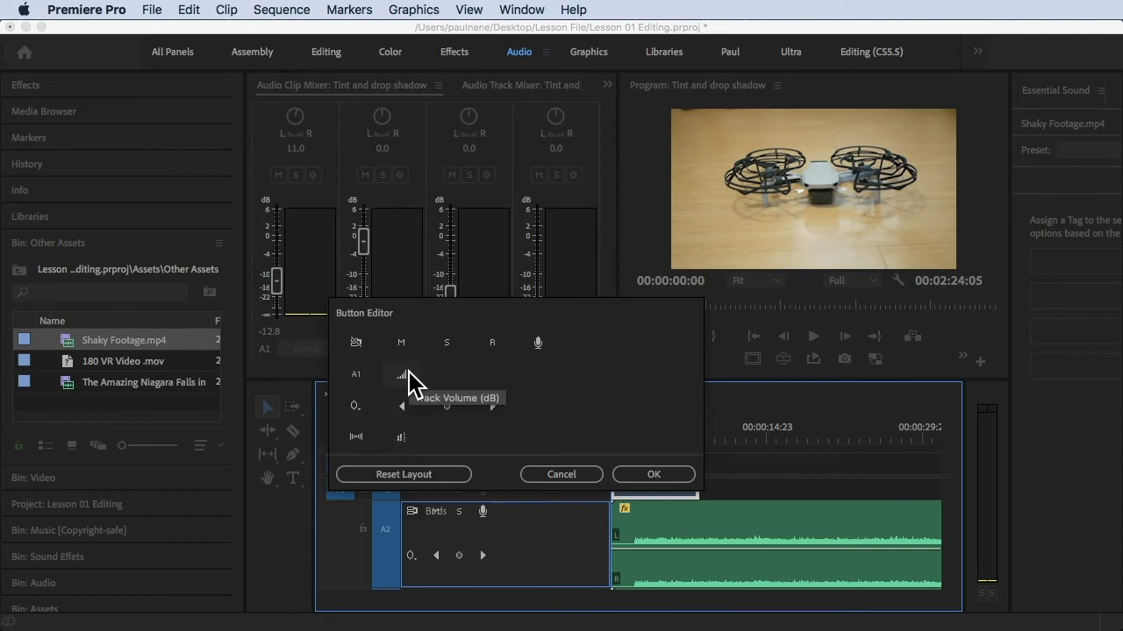
drag(408, 371, 445, 519)
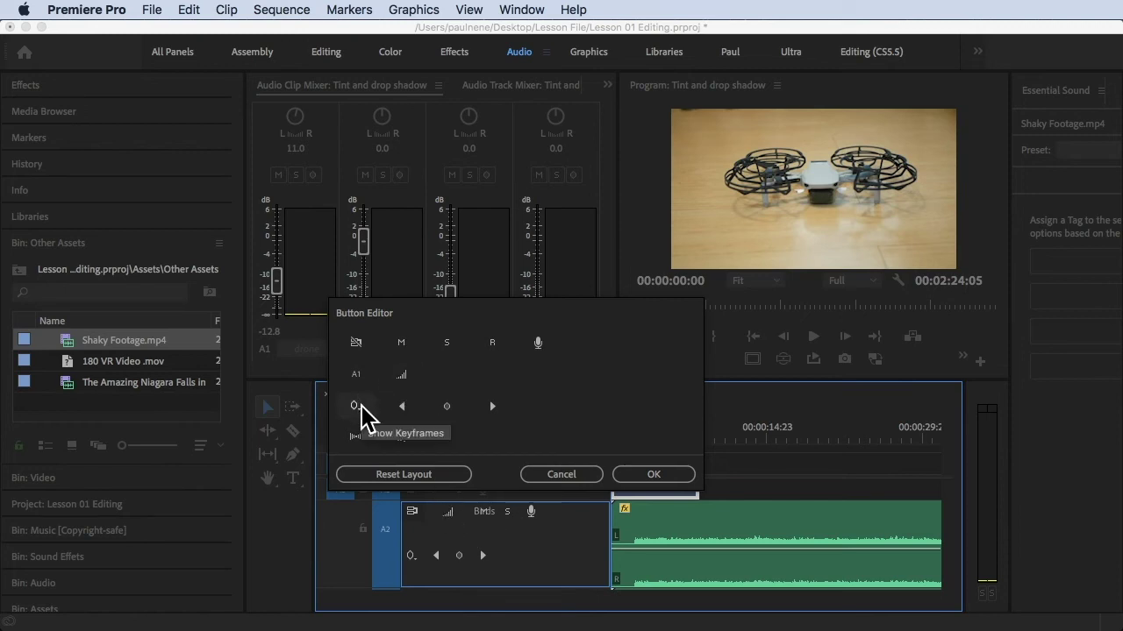
drag(359, 406, 430, 509)
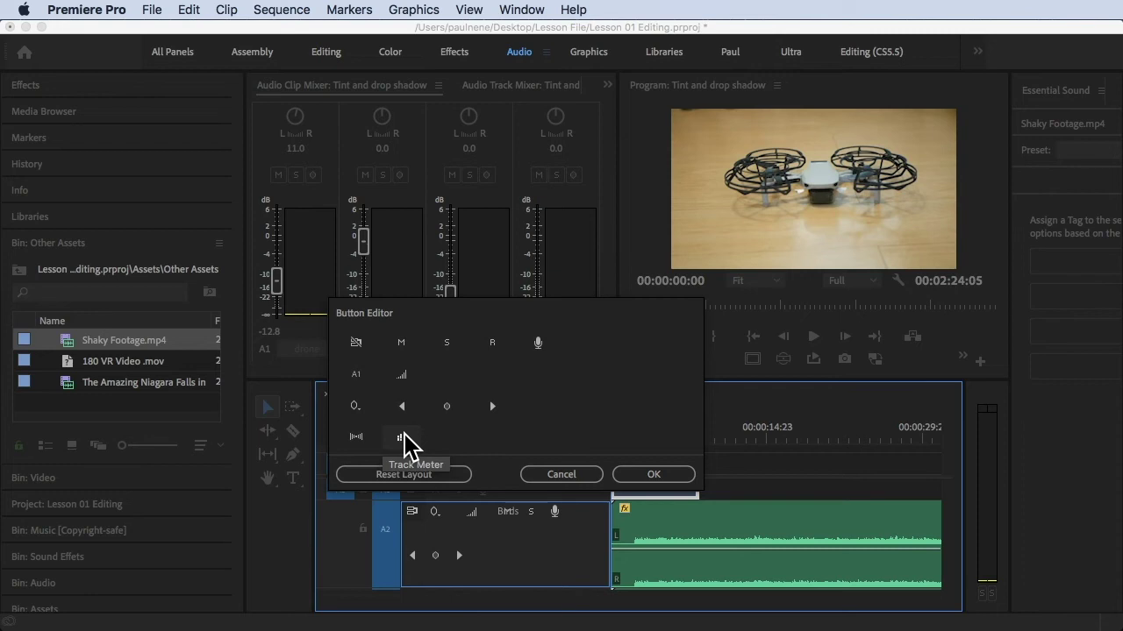
drag(404, 435, 487, 519)
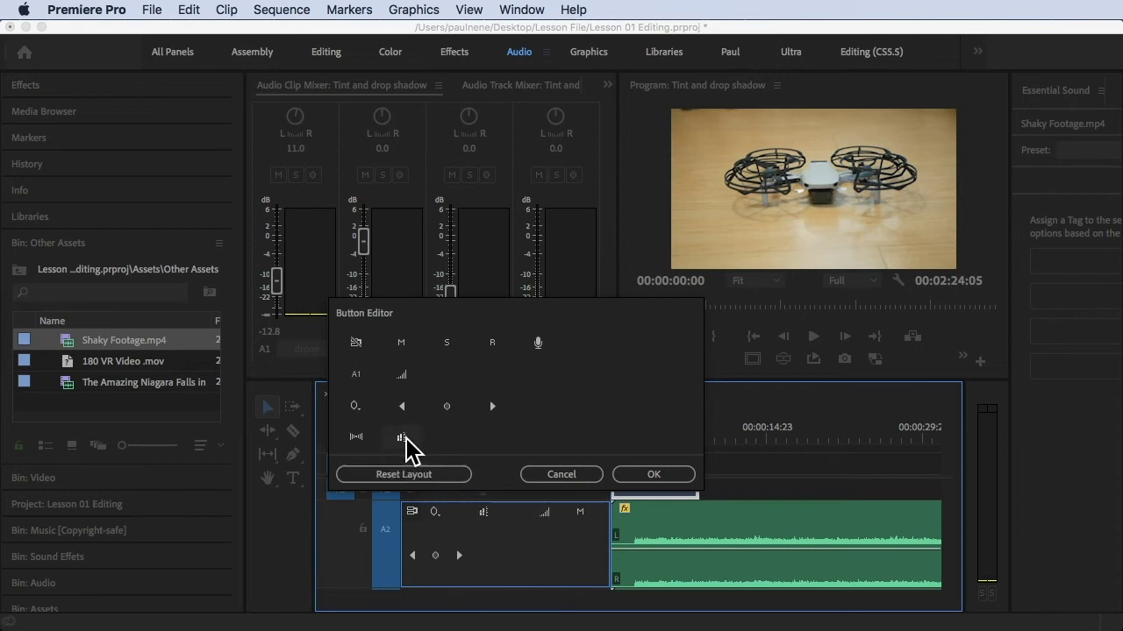
click(638, 480)
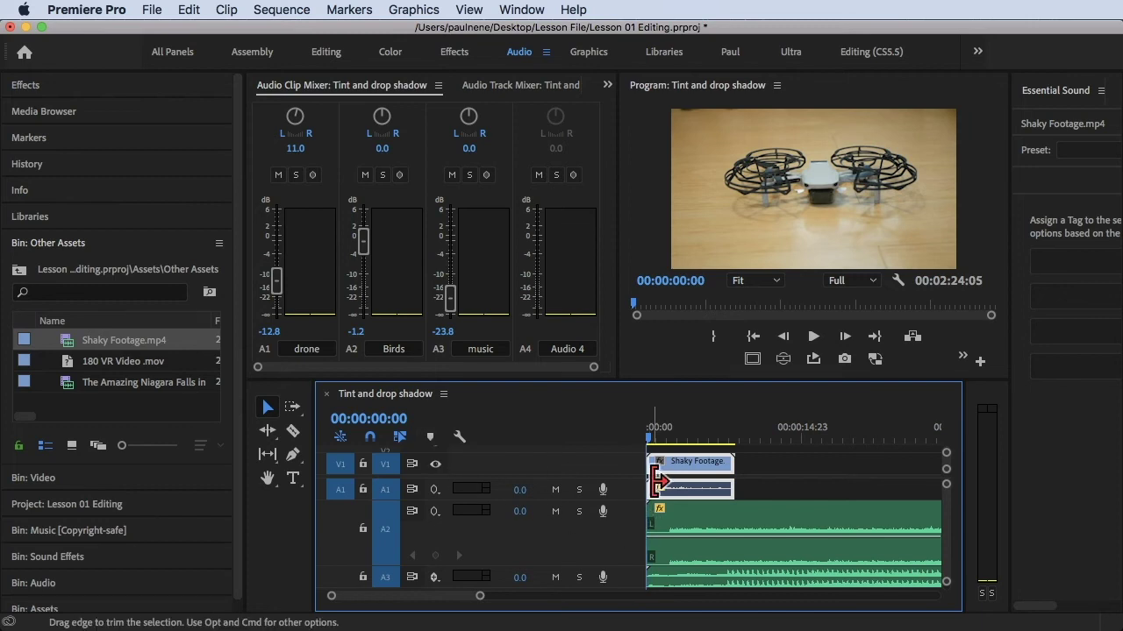
key(space)
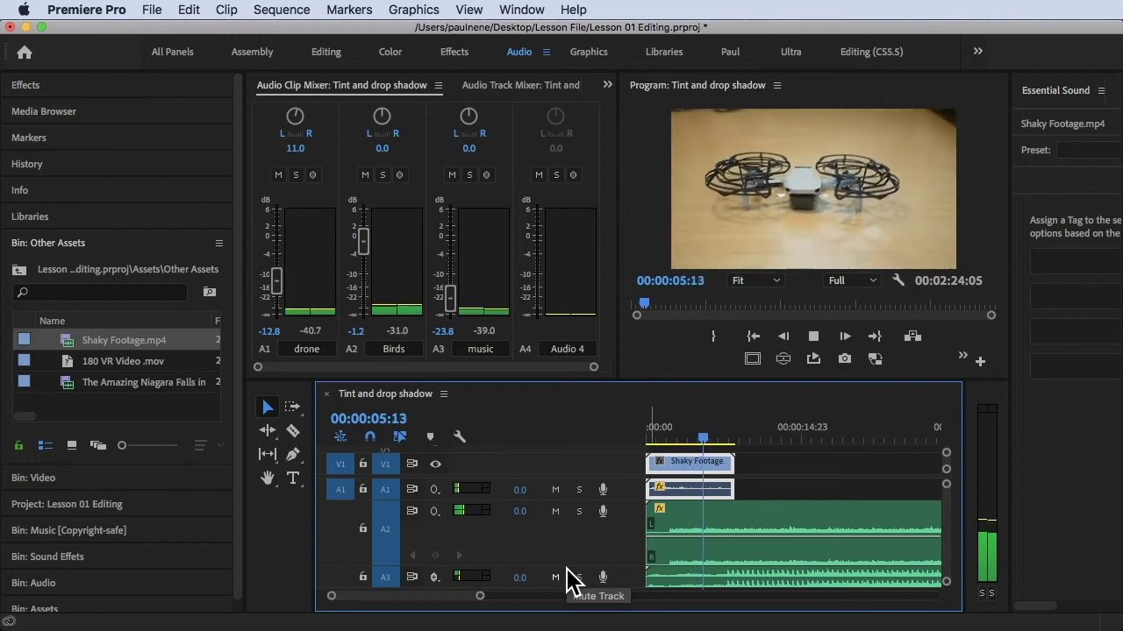
click(695, 519)
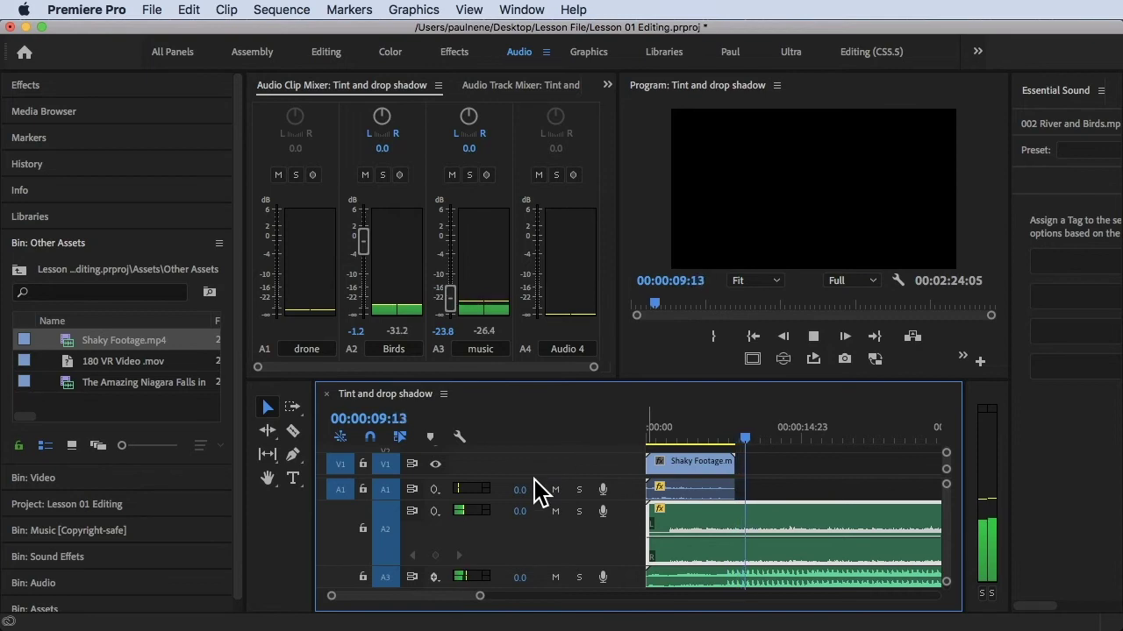
key(space)
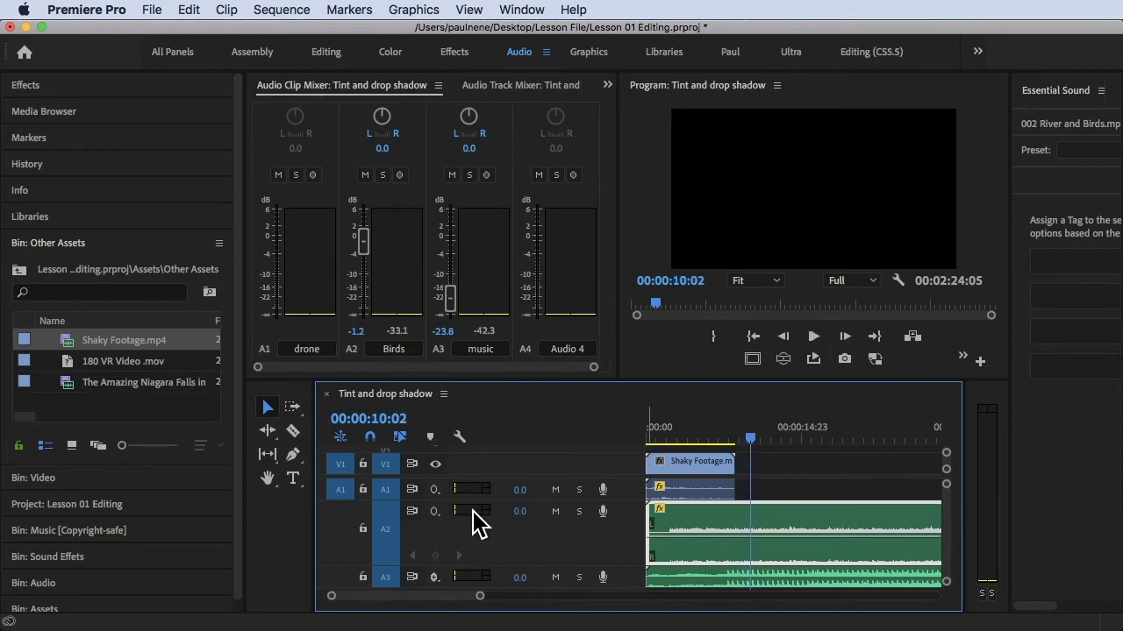
right_click(489, 541)
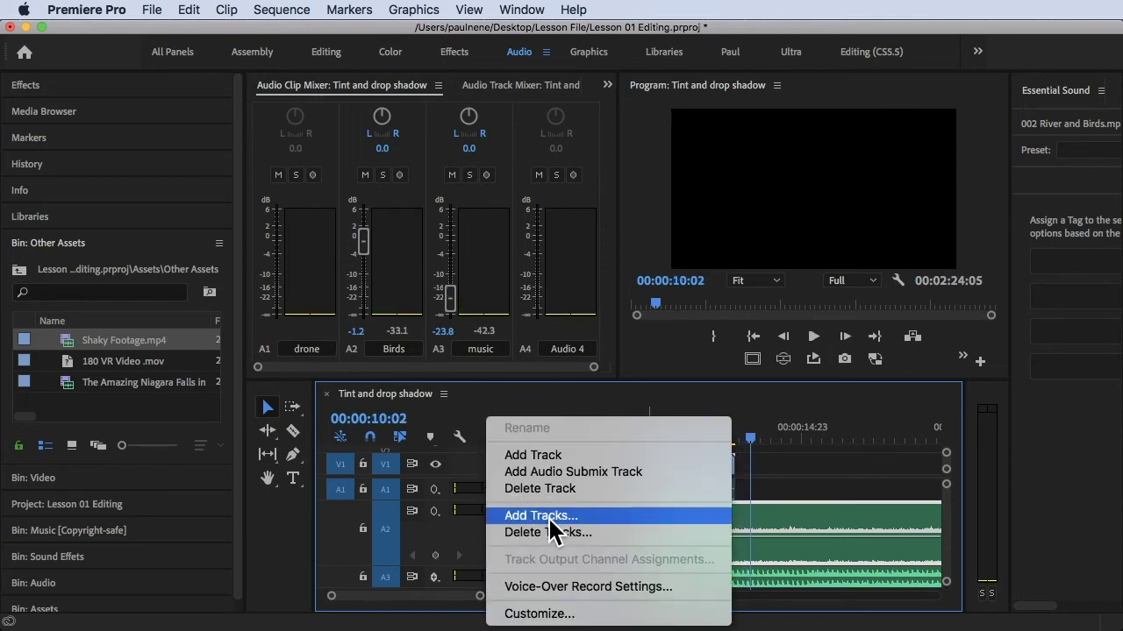
Drag Track Volume and Track Meter out of the audio track header layout, keeping the keyframe controls
click(554, 614)
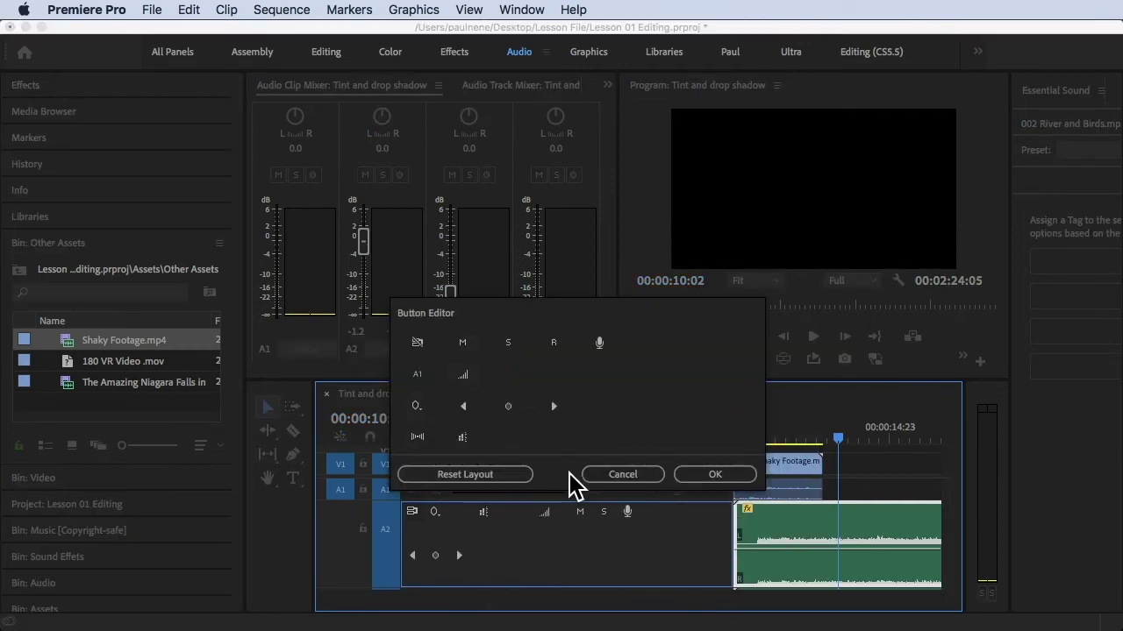
click(543, 513)
drag(487, 408, 488, 408)
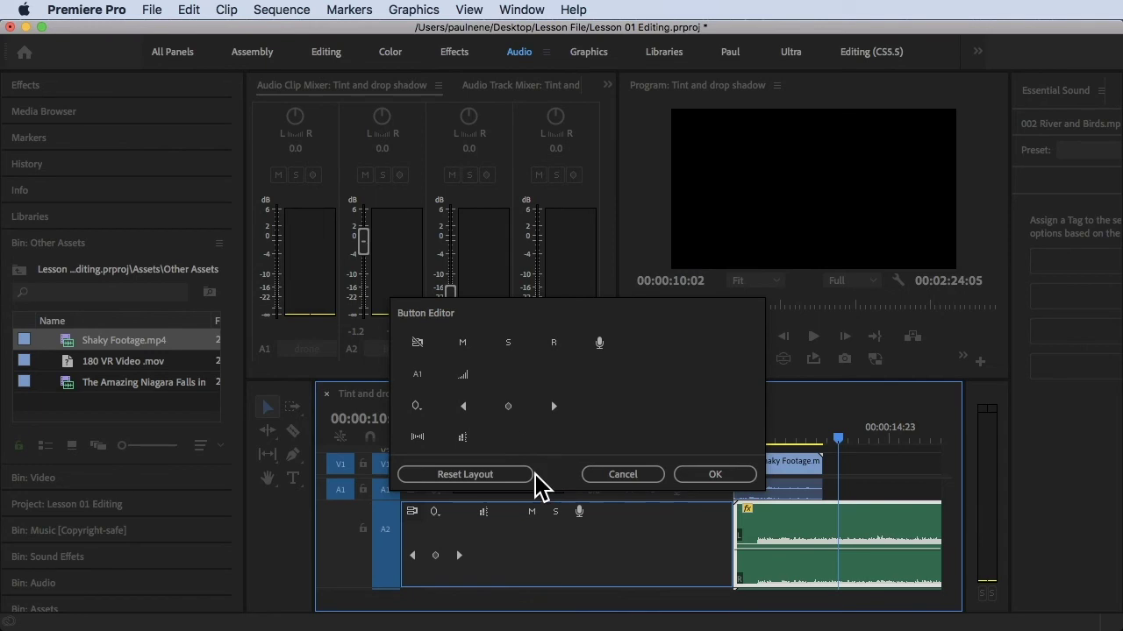
drag(485, 517, 483, 427)
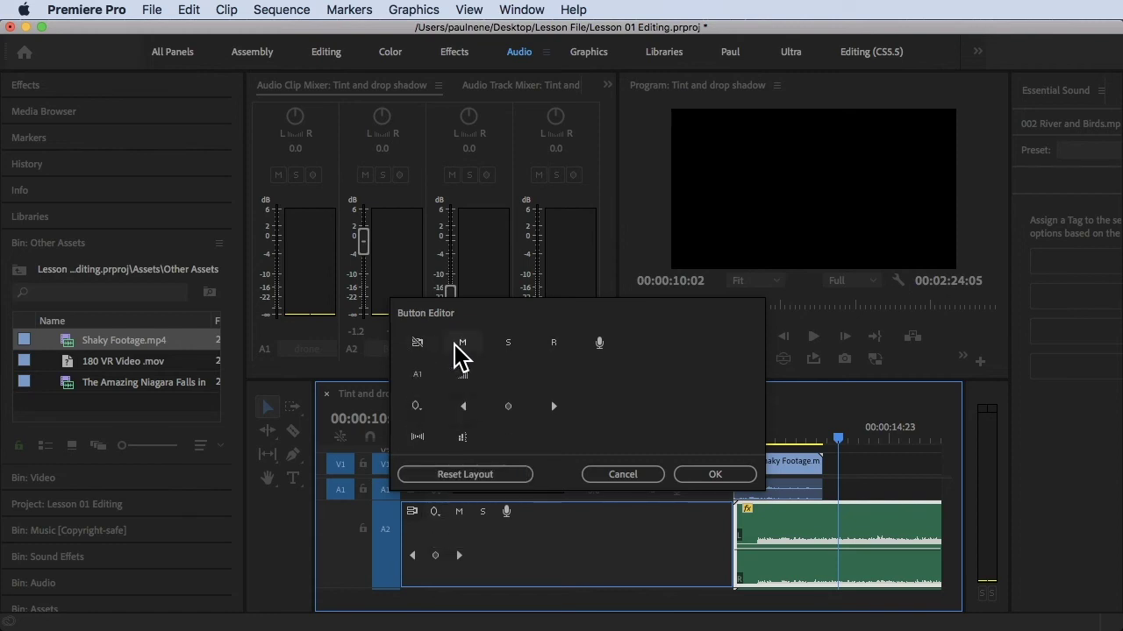
click(735, 477)
click(648, 430)
key(Home)
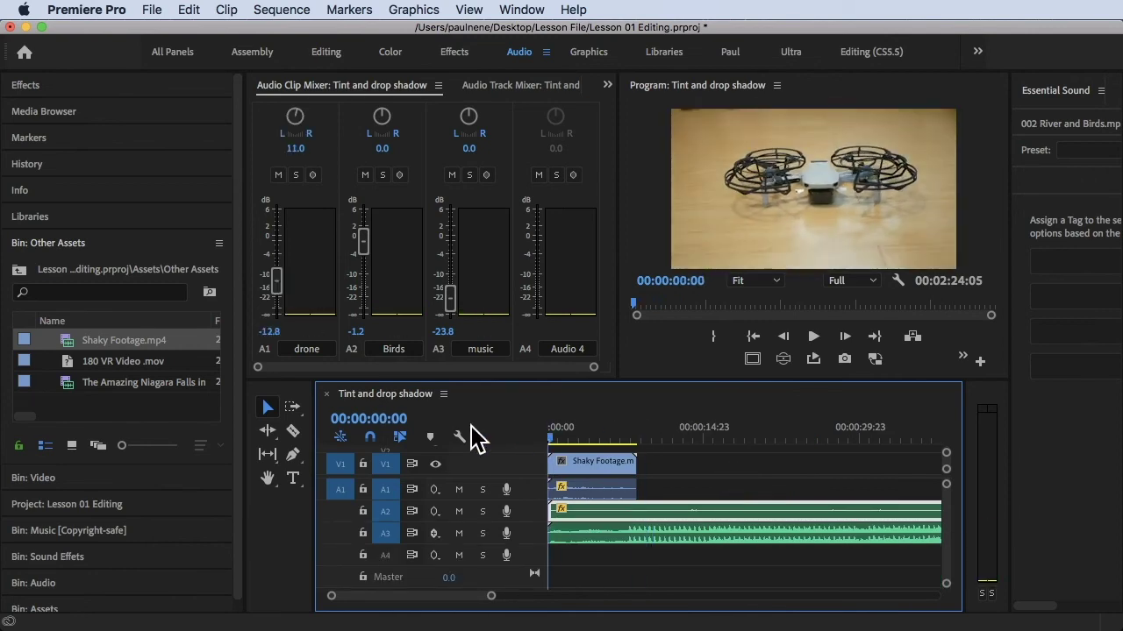
key(space)
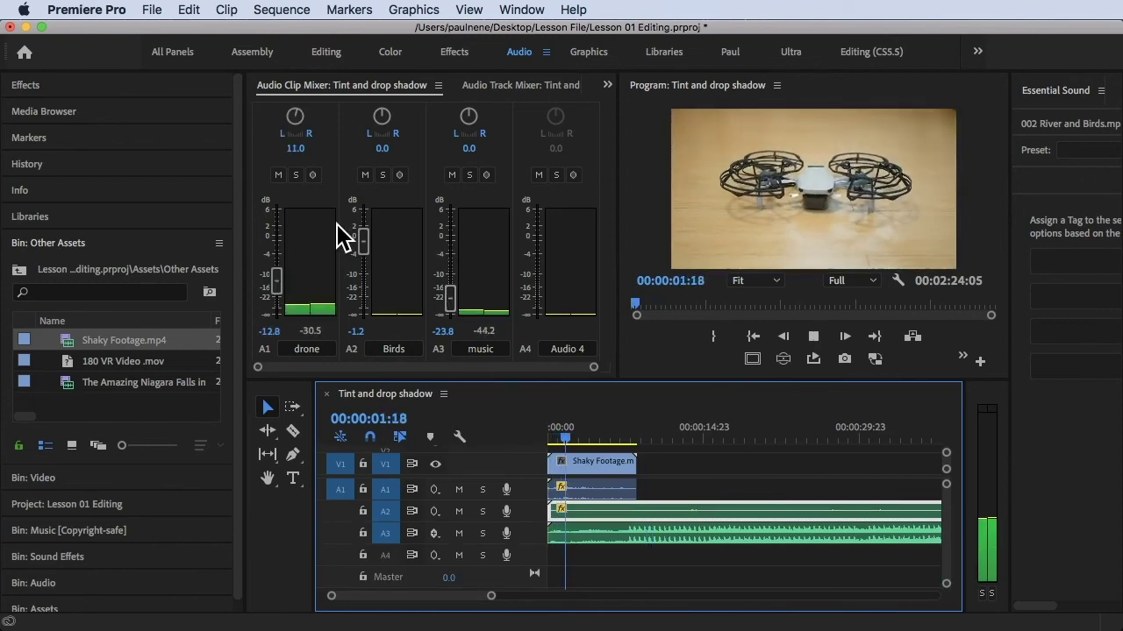
key(space)
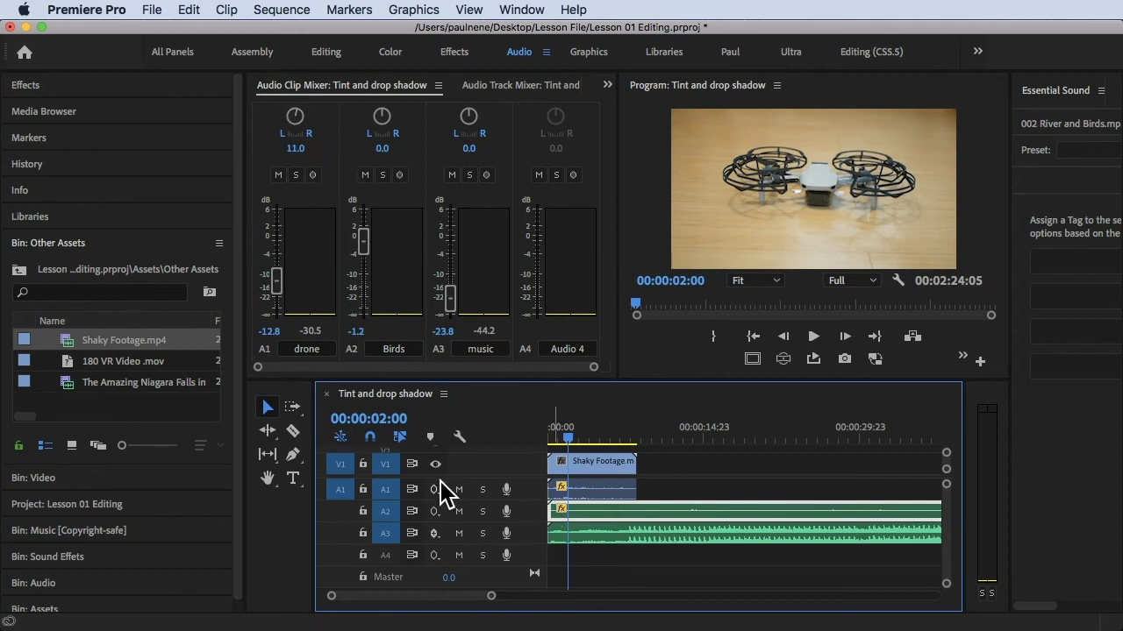
right_click(344, 568)
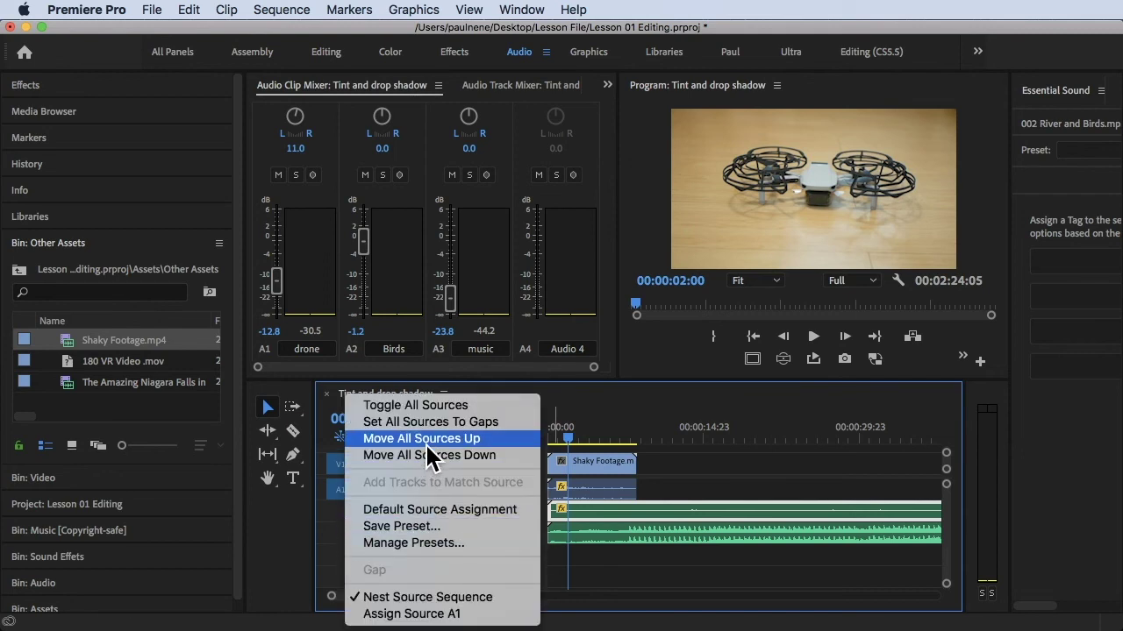
click(346, 577)
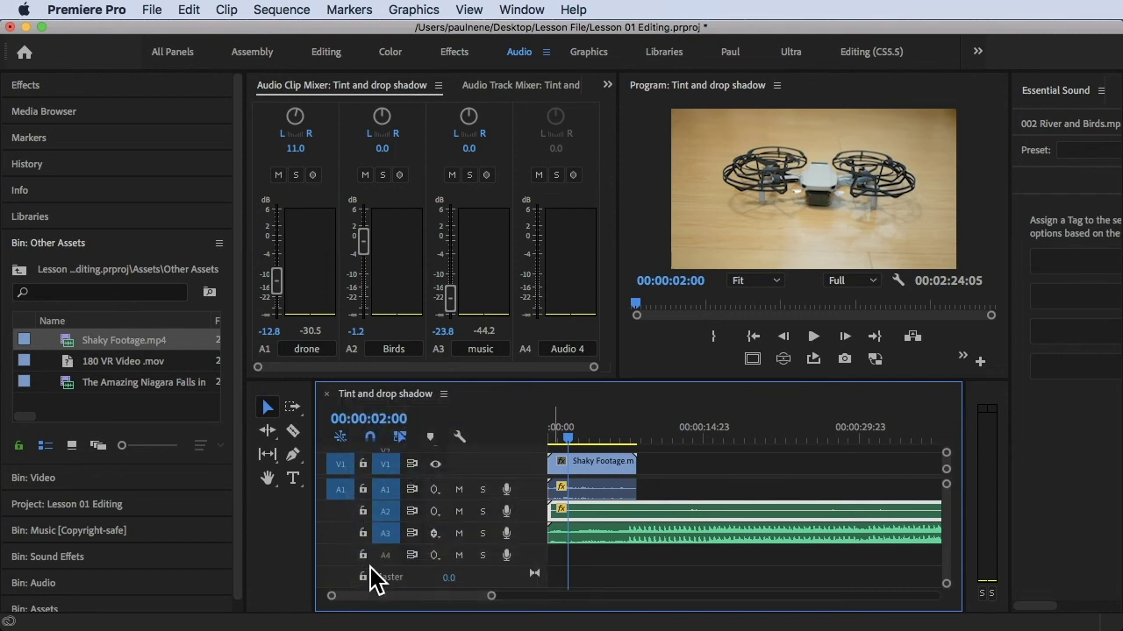
right_click(479, 587)
Add audio track A5 to the sequence through the Add Tracks dialog
click(530, 516)
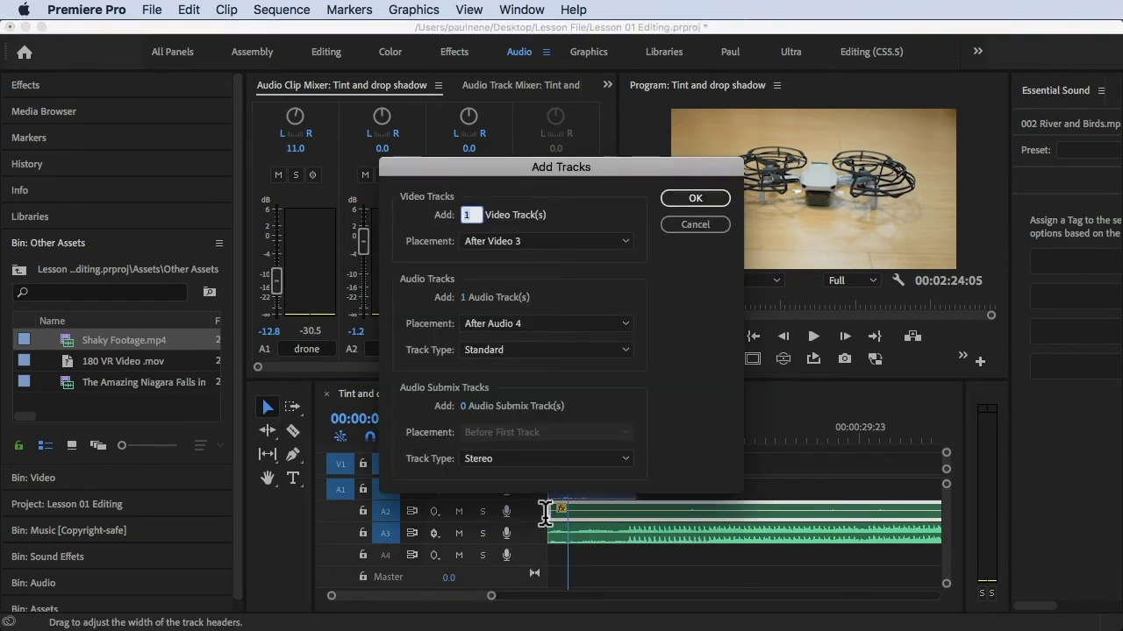
click(693, 199)
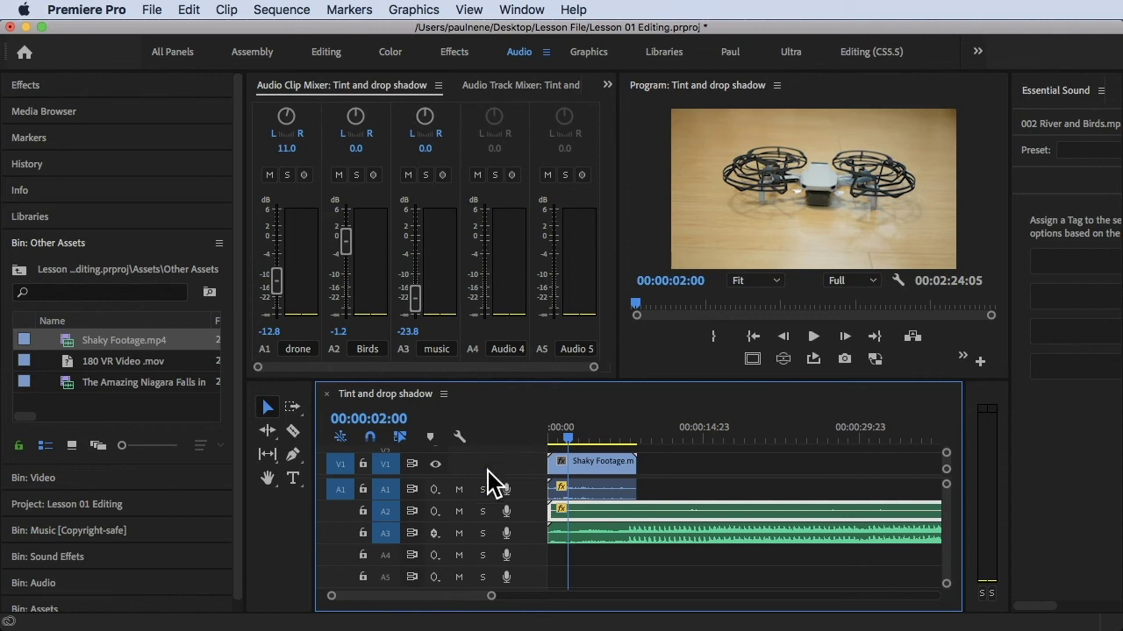
right_click(342, 565)
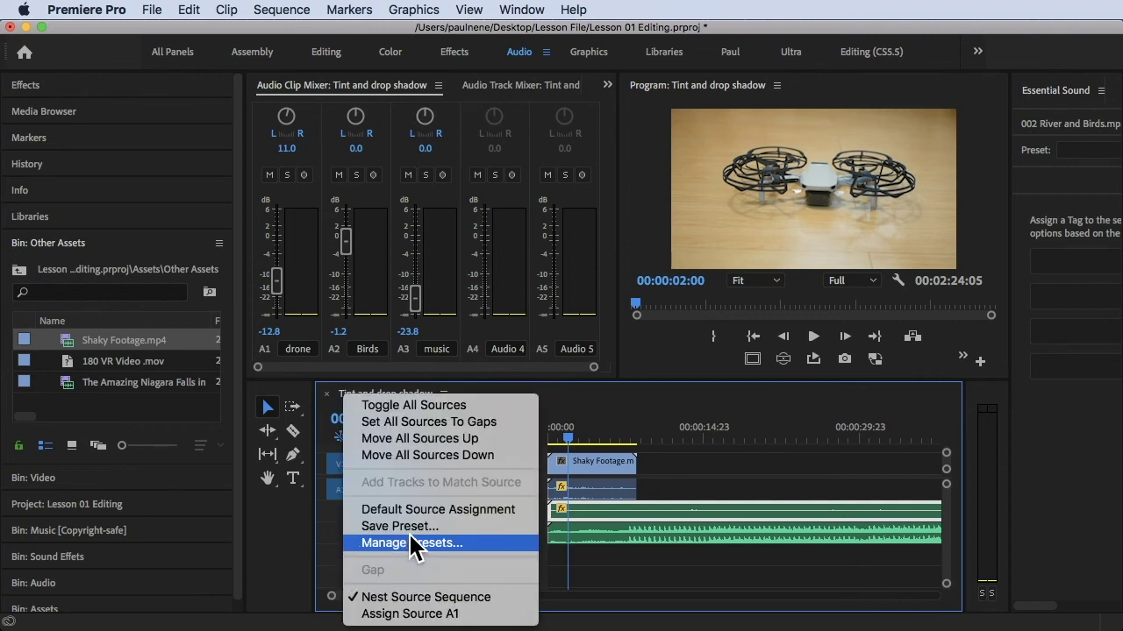
click(340, 570)
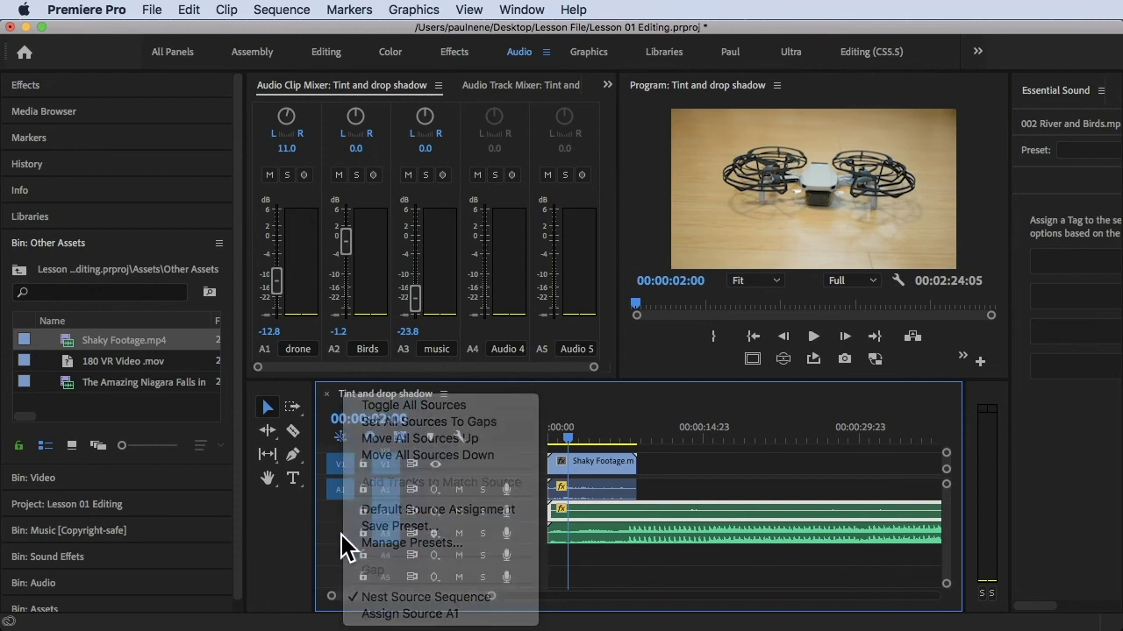
Add another audio track, A6, plus a video track through Add Tracks
right_click(523, 594)
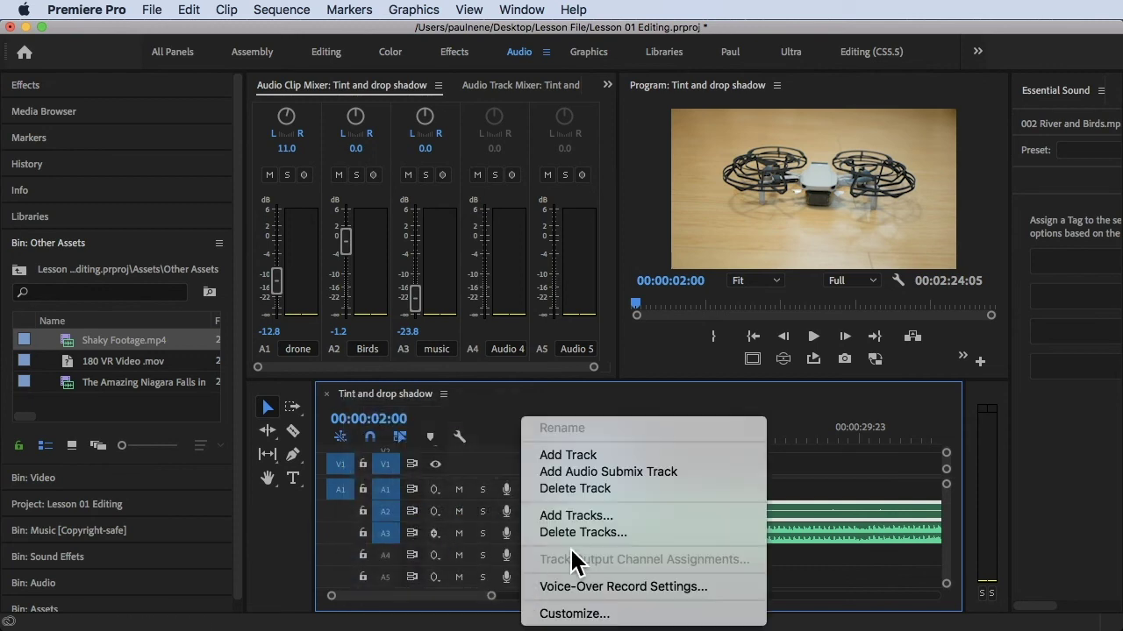
click(586, 516)
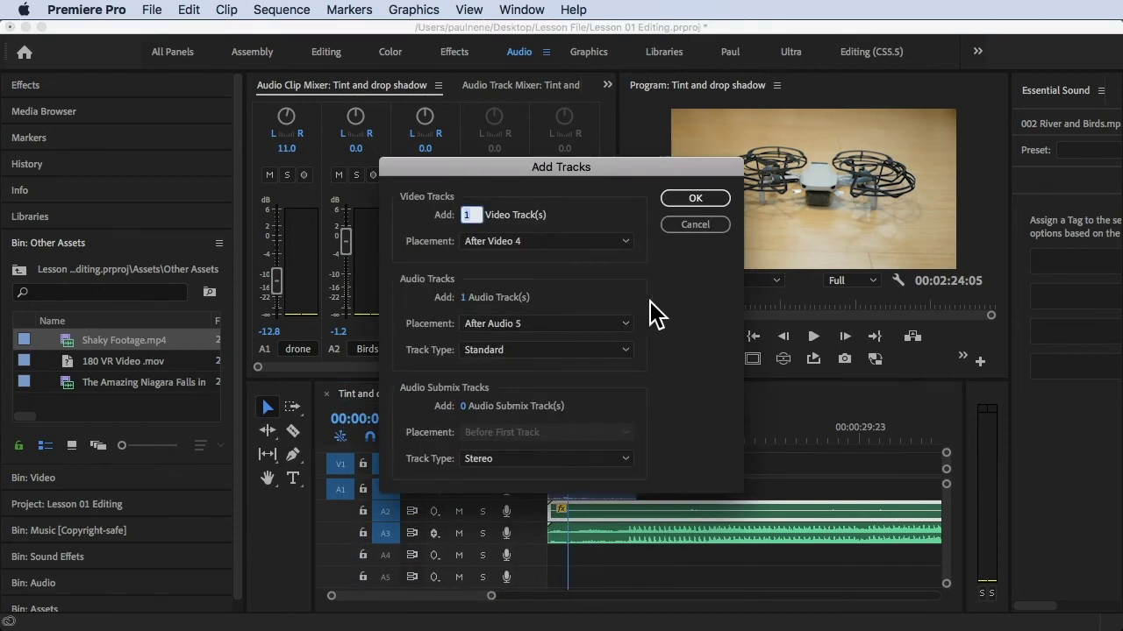
click(695, 198)
scroll(465, 561, down, 2)
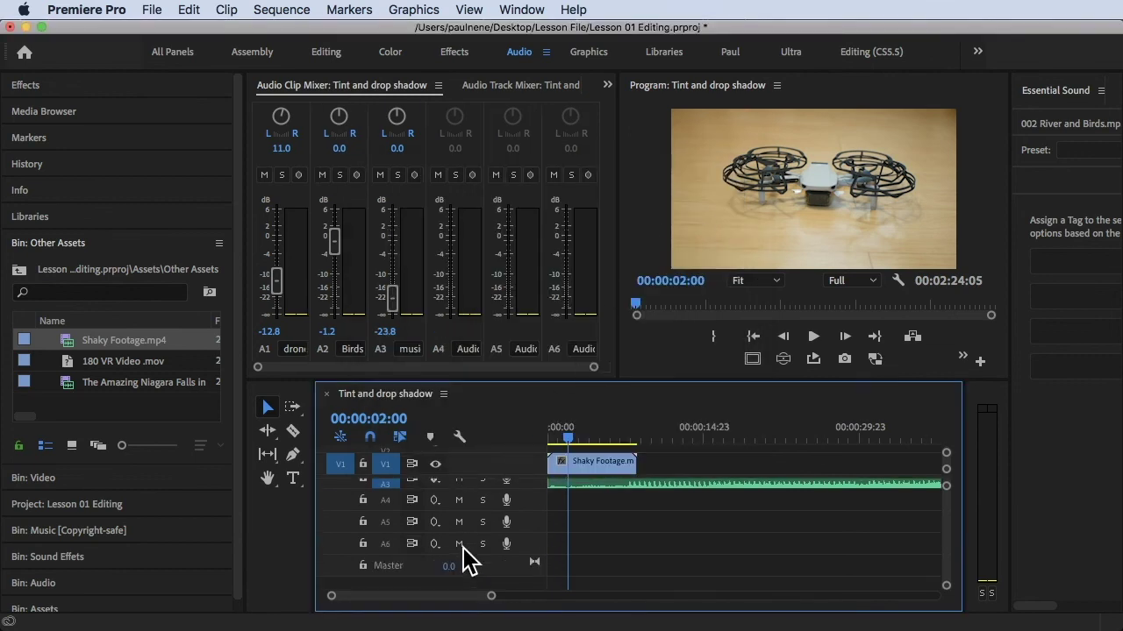
scroll(465, 562, up, 2)
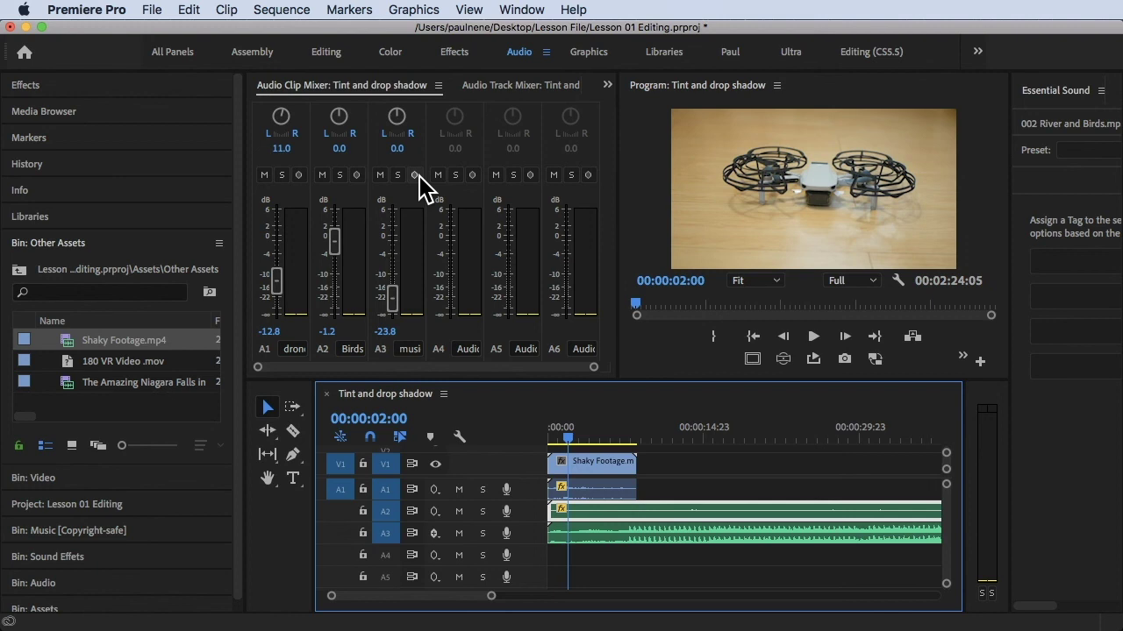
drag(572, 406, 501, 426)
click(613, 537)
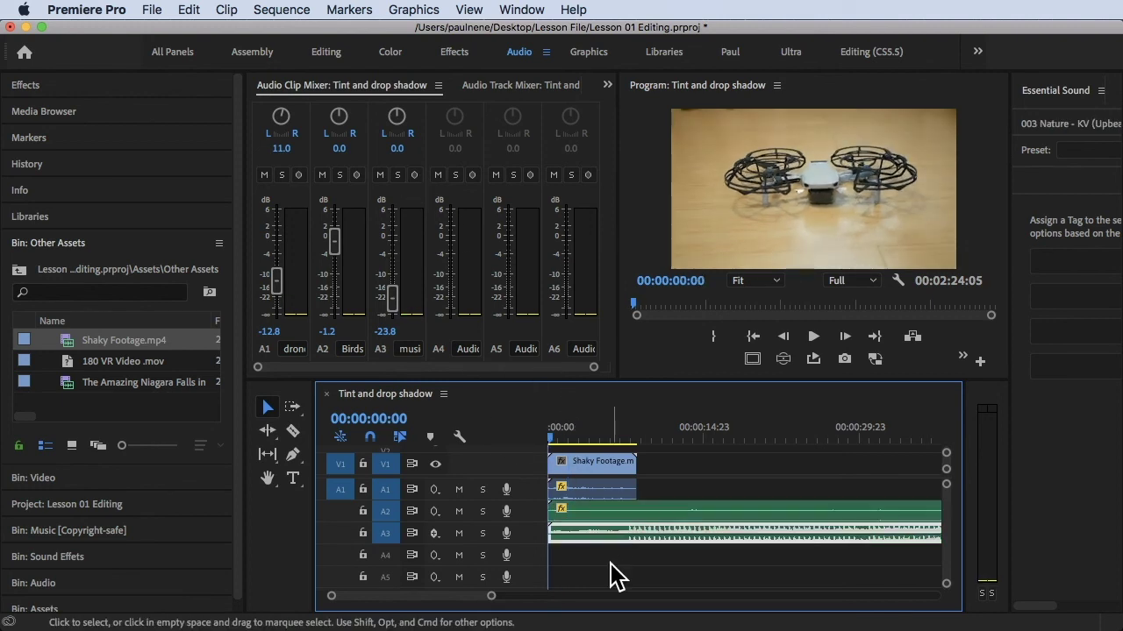
drag(588, 537, 625, 562)
click(629, 518)
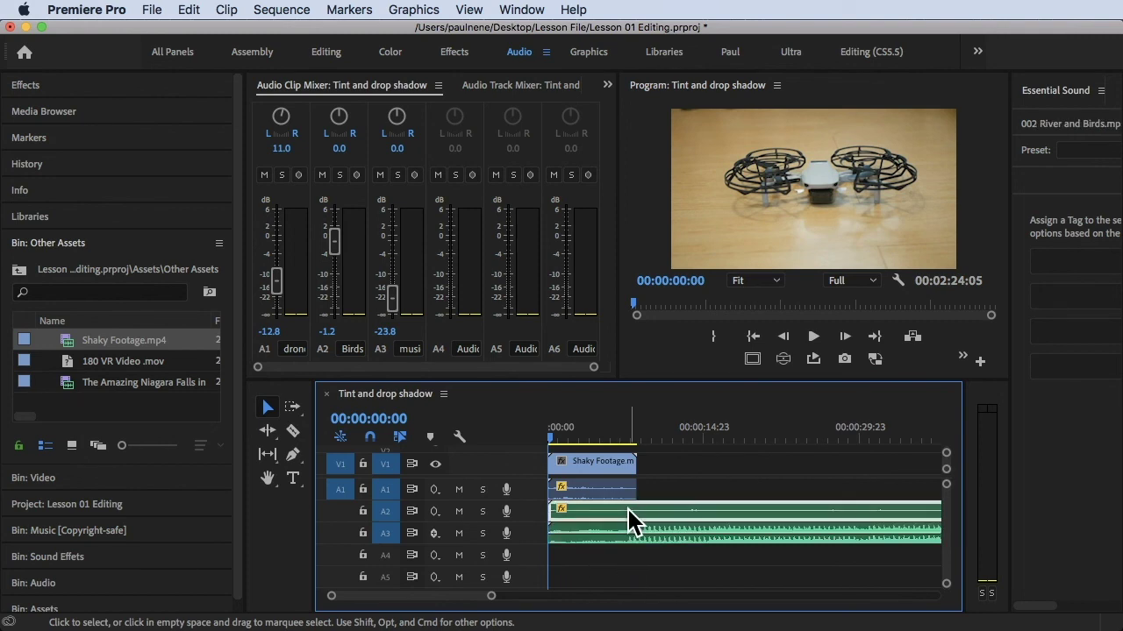
mouse_move(631, 520)
mouse_down()
mouse_move(626, 556)
mouse_move(614, 552)
mouse_move(607, 487)
mouse_move(624, 509)
mouse_move(612, 508)
mouse_up()
click(553, 430)
key(space)
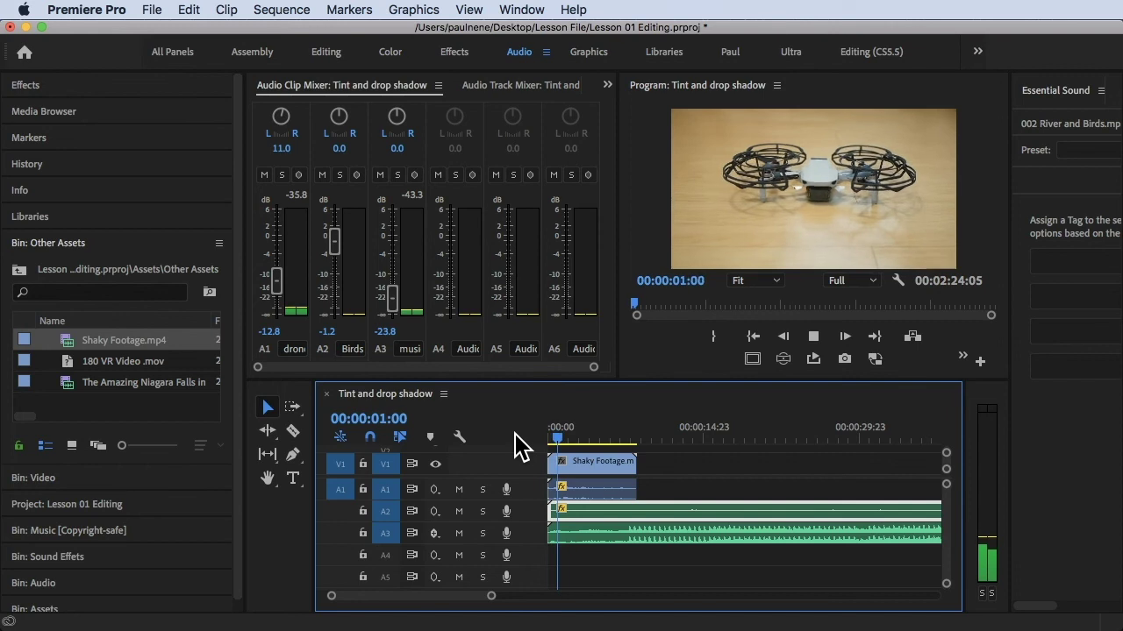